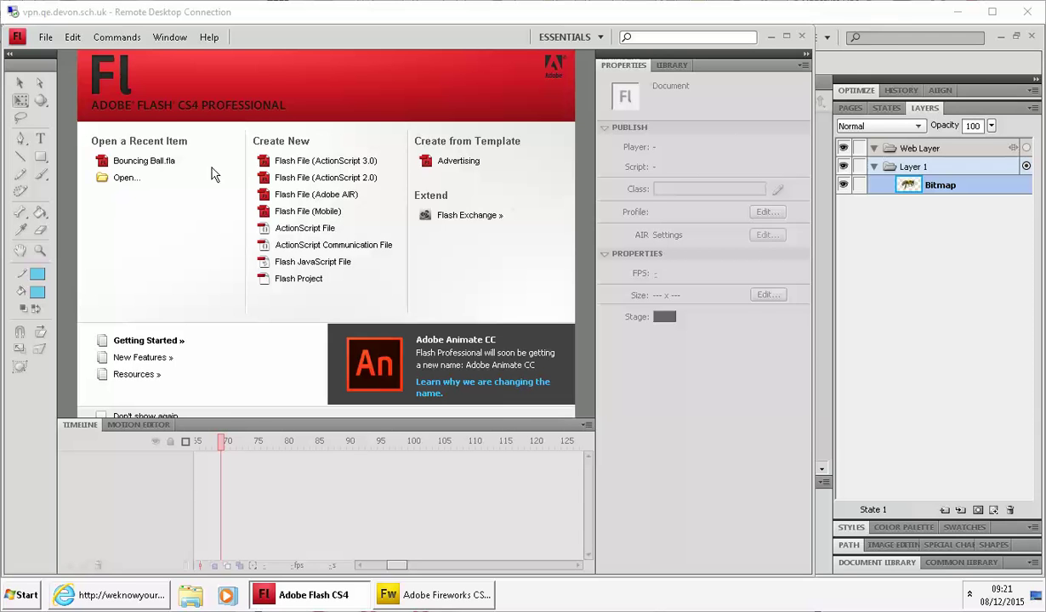
# Step: Create a new Flash File (ActionScript 3.0) from the Welcome screen
pyautogui.click(303, 167)
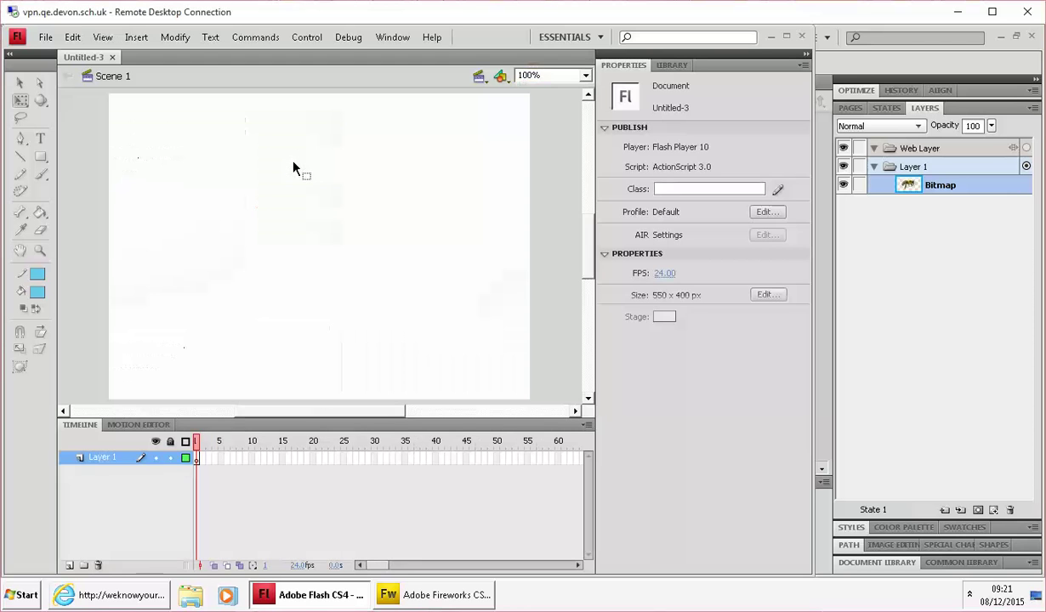
# Step: Copy the bee bitmap in Fireworks via Edit > Copy and return to Untitled-3
pyautogui.click(398, 597)
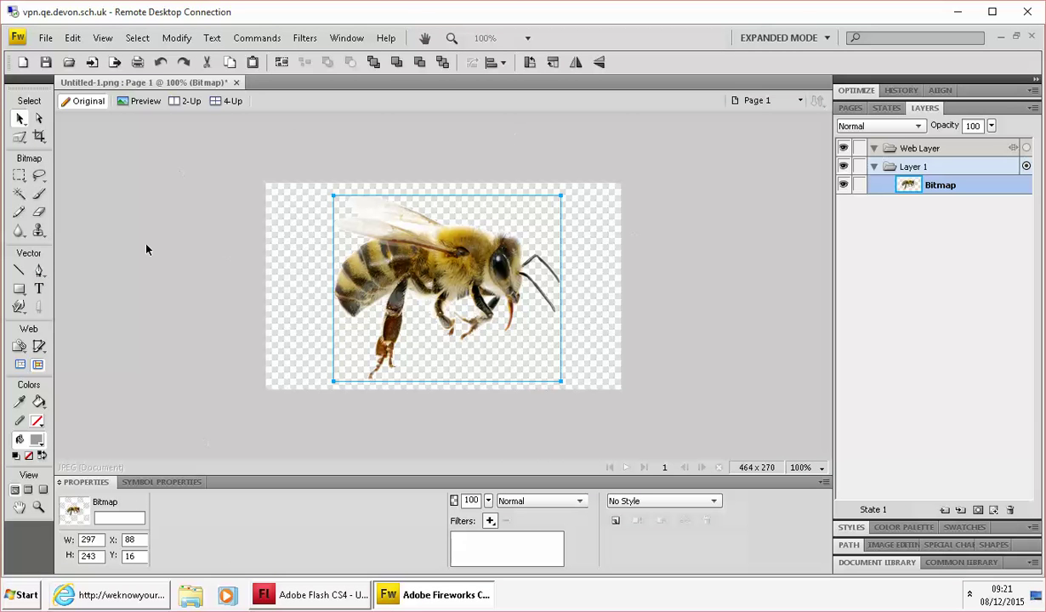
pyautogui.rightClick(388, 264)
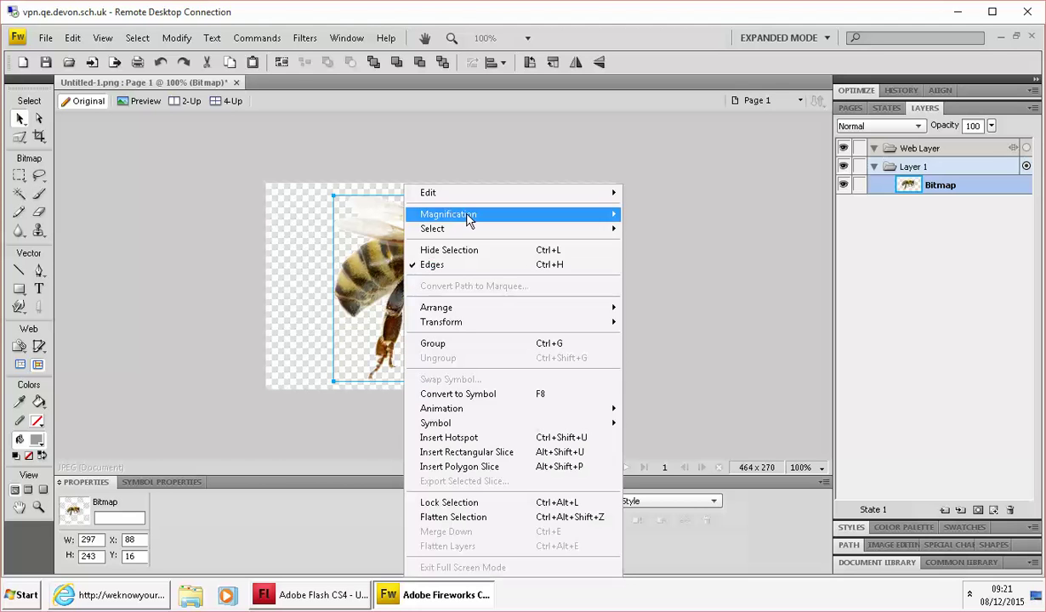
pyautogui.moveTo(476, 194)
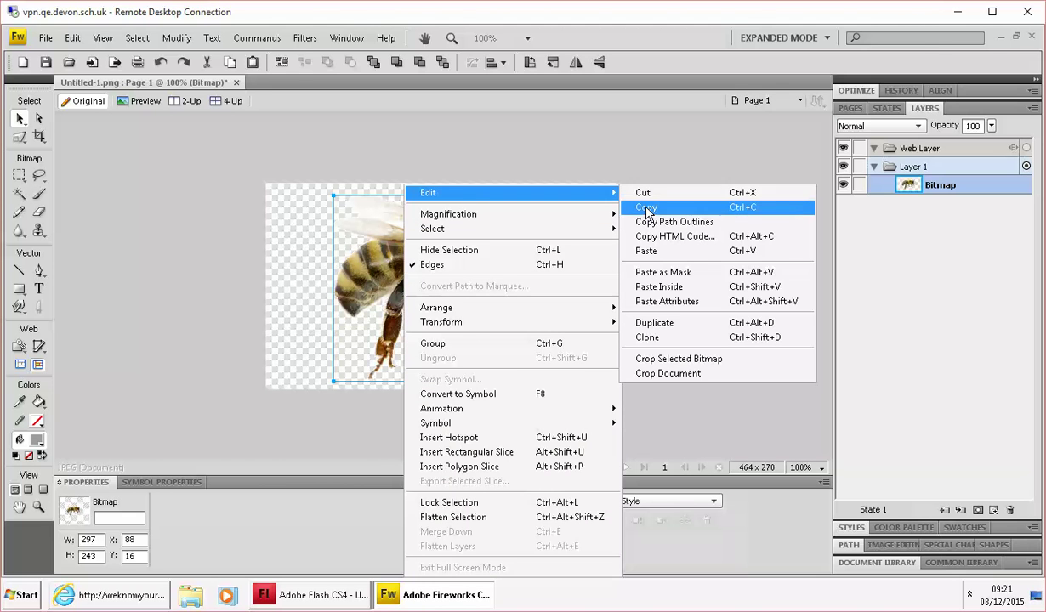
pyautogui.click(646, 208)
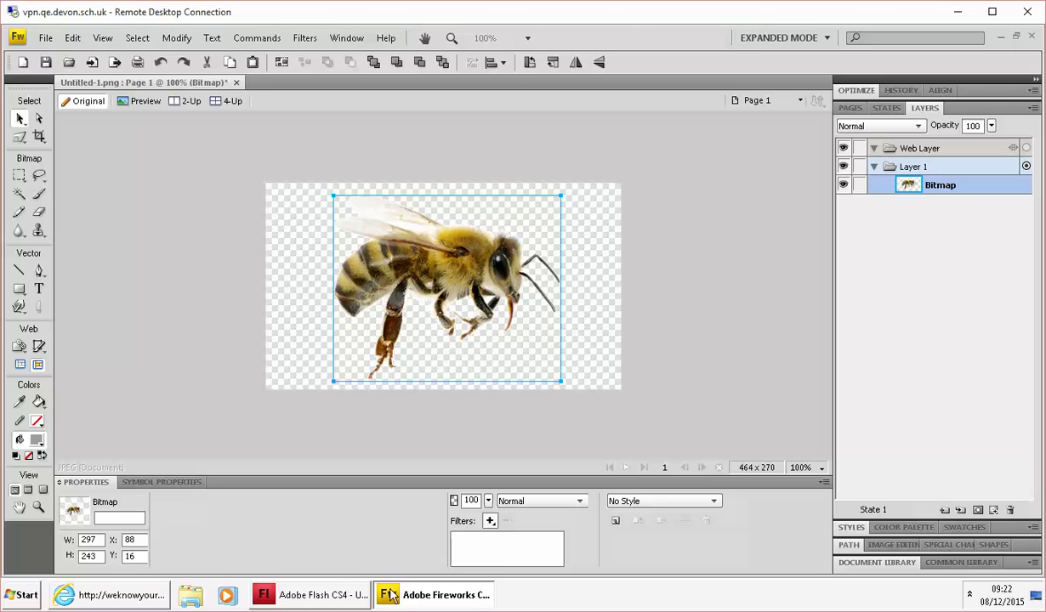
pyautogui.click(336, 595)
# Step: Paste the bee in the centre of the stage, importing it as a flattened bitmap
pyautogui.click(72, 37)
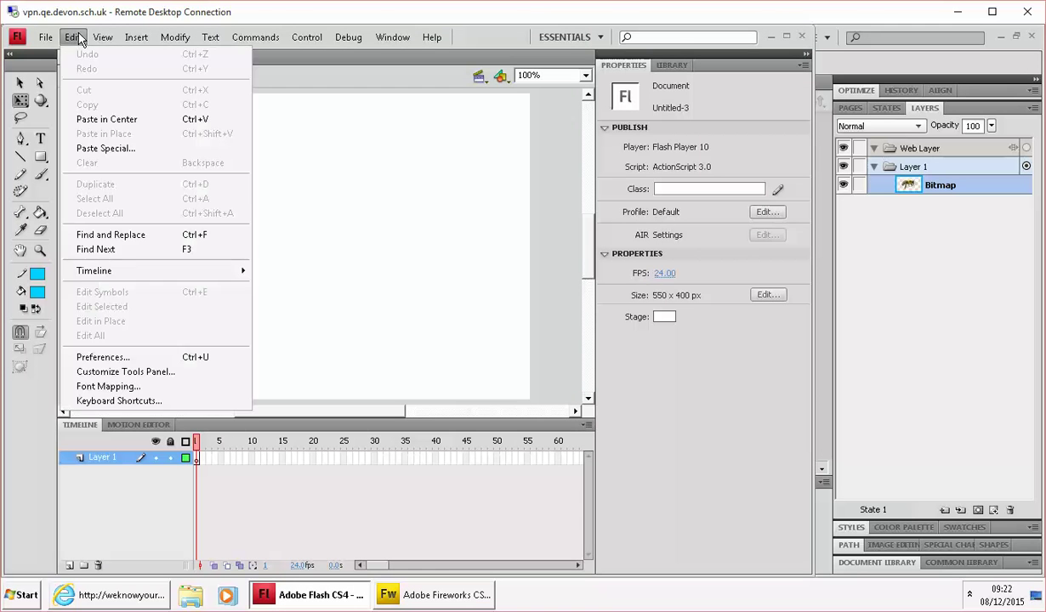
pyautogui.click(78, 123)
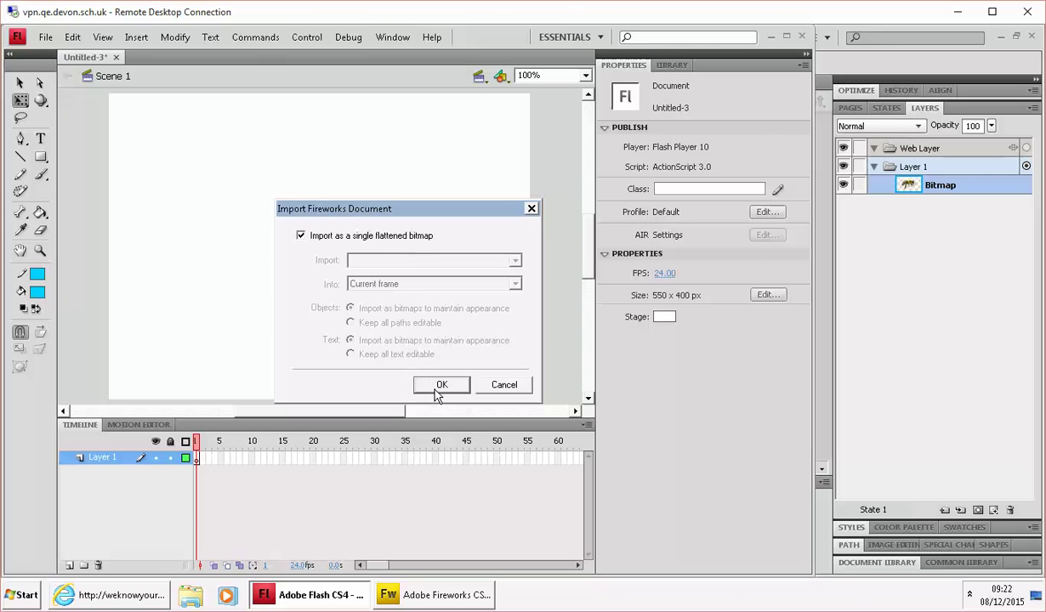
pyautogui.click(435, 387)
# Step: Scale the bee down to about 67.2 × 55.0 px with the Free Transform tool
pyautogui.click(21, 102)
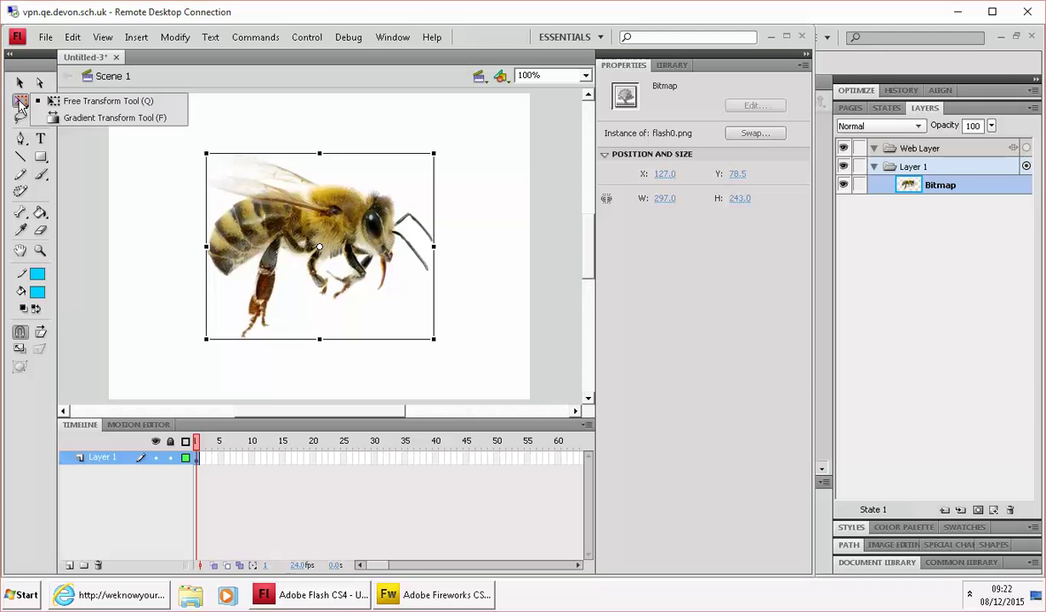
pyautogui.click(21, 119)
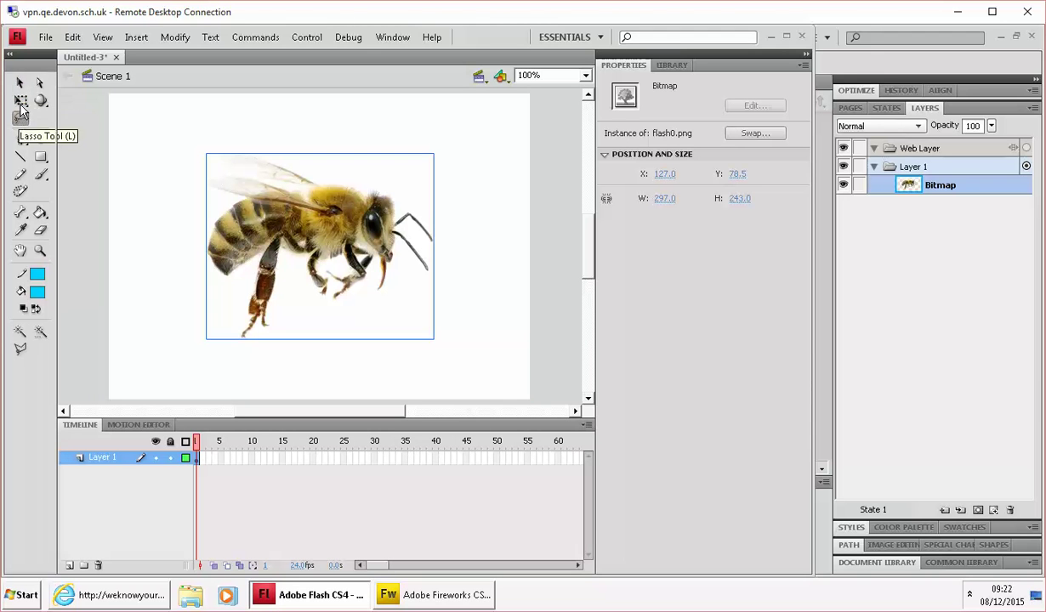
pyautogui.click(20, 100)
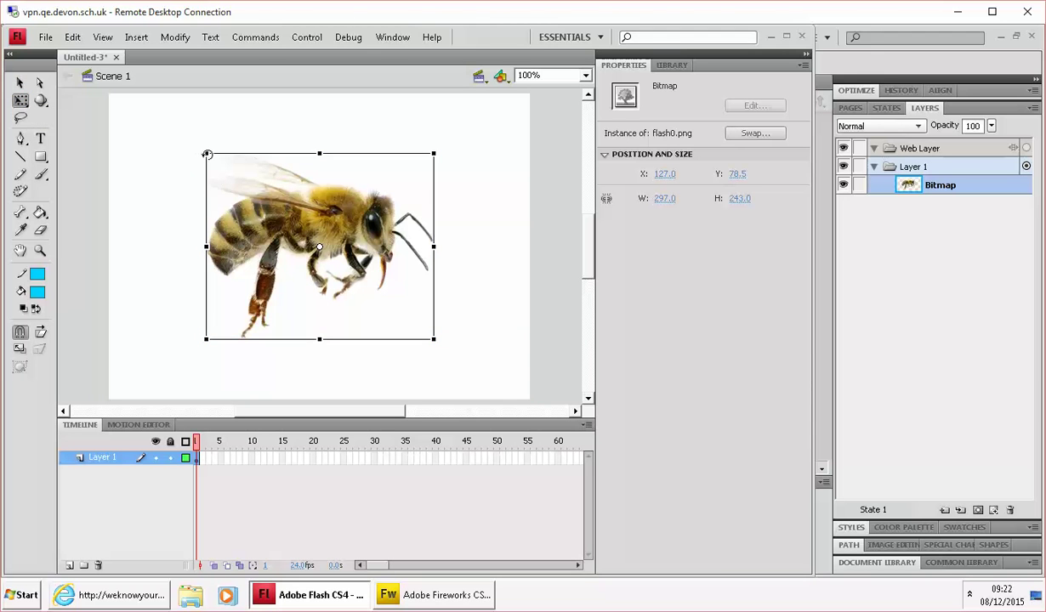
pyautogui.moveTo(202, 154); pyautogui.dragTo(288, 227)
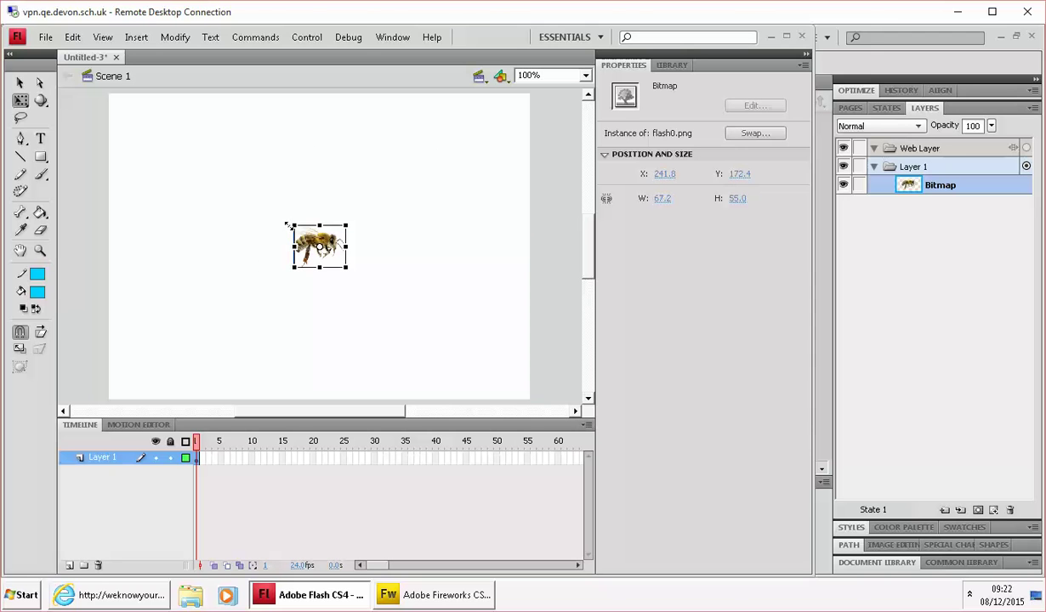
# Step: Move the bee to the stage's left edge and convert it to graphic symbol 'gr_bee'
pyautogui.click(405, 300)
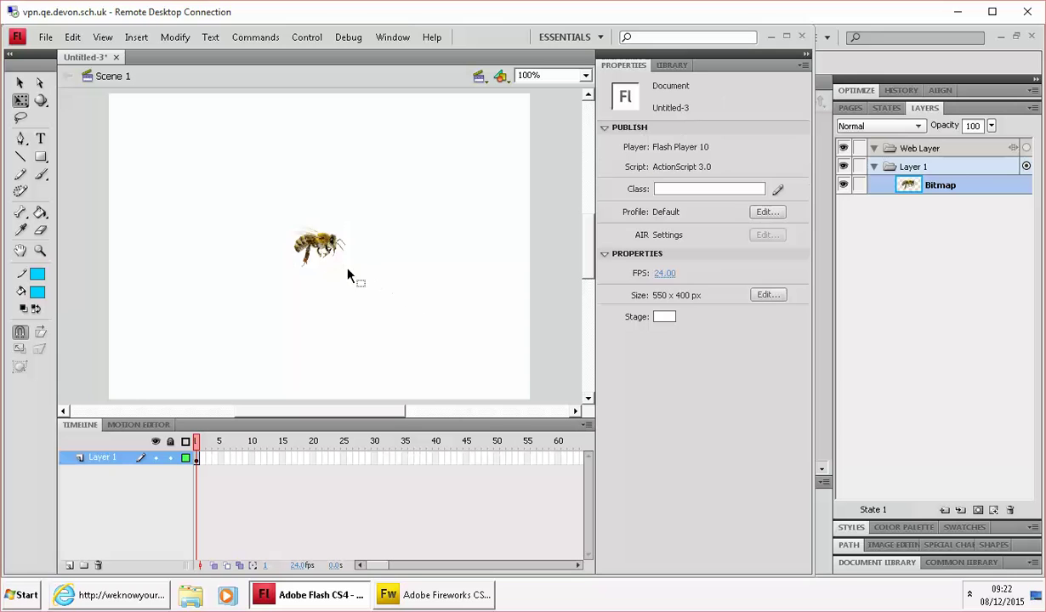
pyautogui.moveTo(328, 254); pyautogui.dragTo(164, 242)
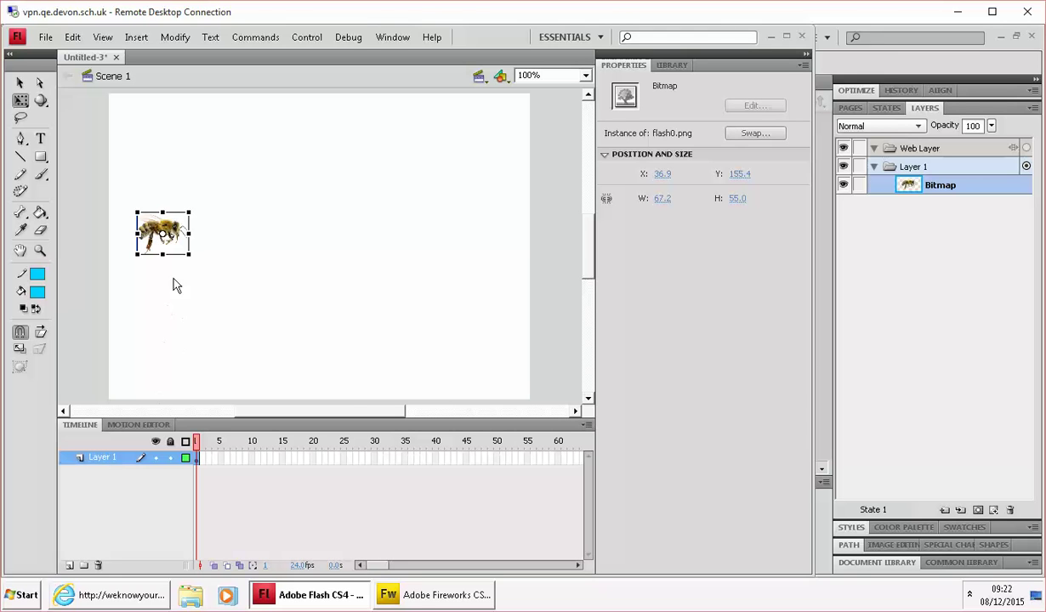
pyautogui.rightClick(176, 234)
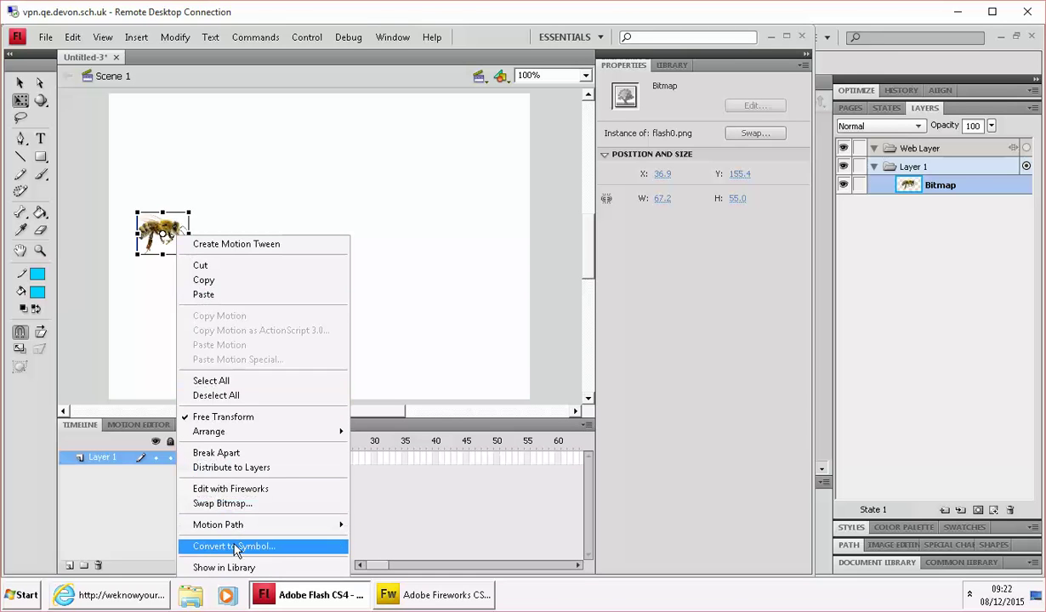
pyautogui.click(236, 546)
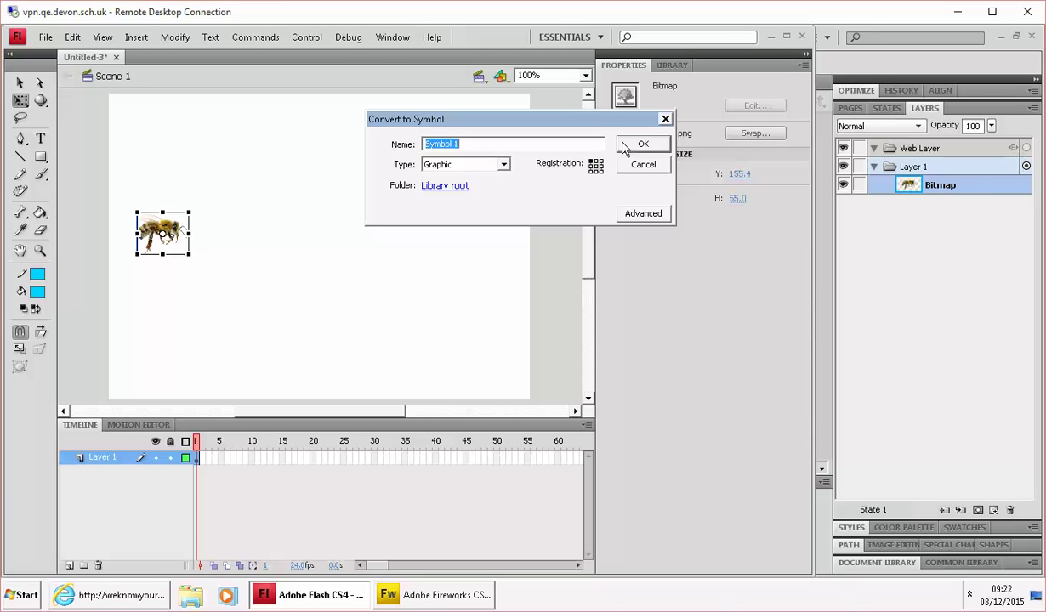
pyautogui.write('gr_bee')
pyautogui.click(623, 146)
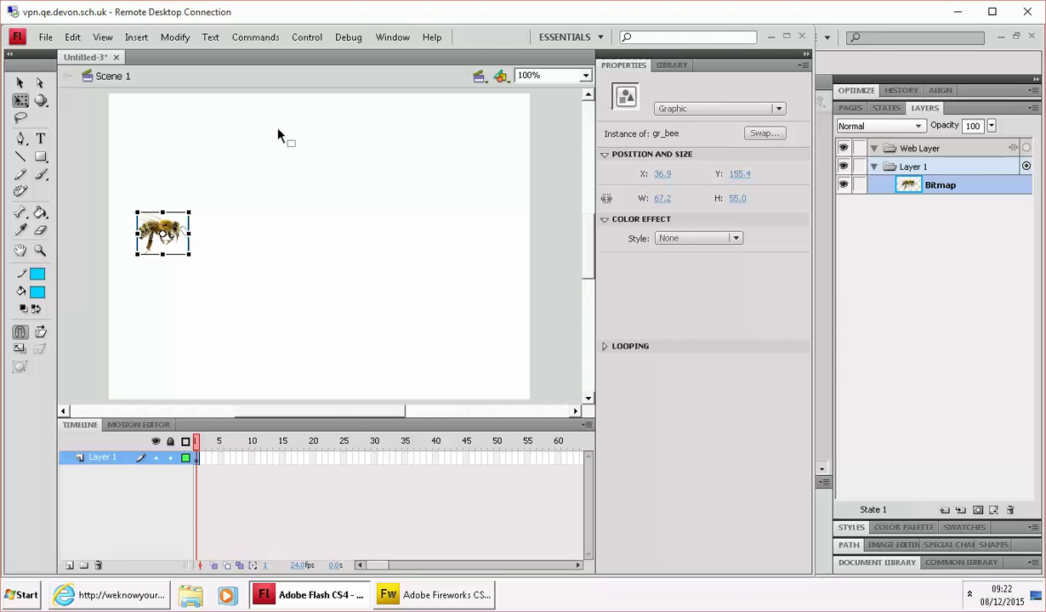
pyautogui.rightClick(172, 238)
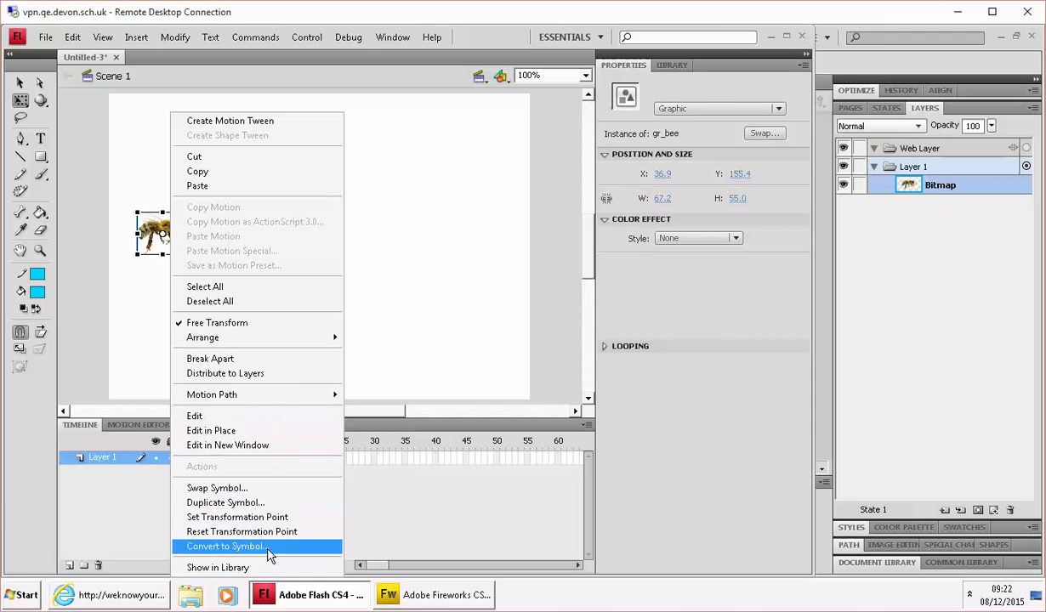
pyautogui.click(417, 293)
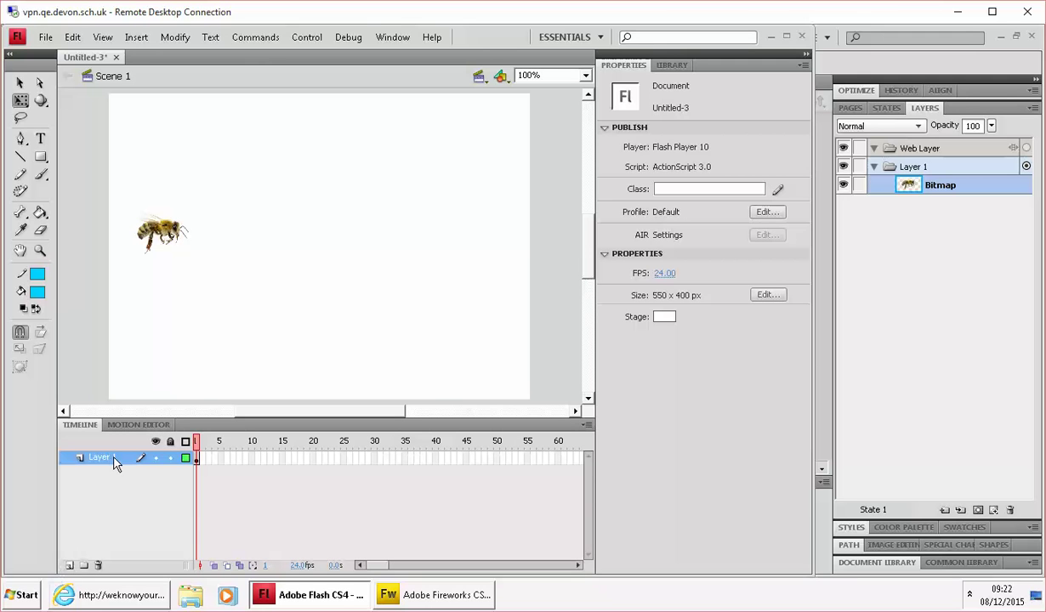
# Step: Add Layer 2 above Layer 1 and select the Pencil tool
pyautogui.click(68, 567)
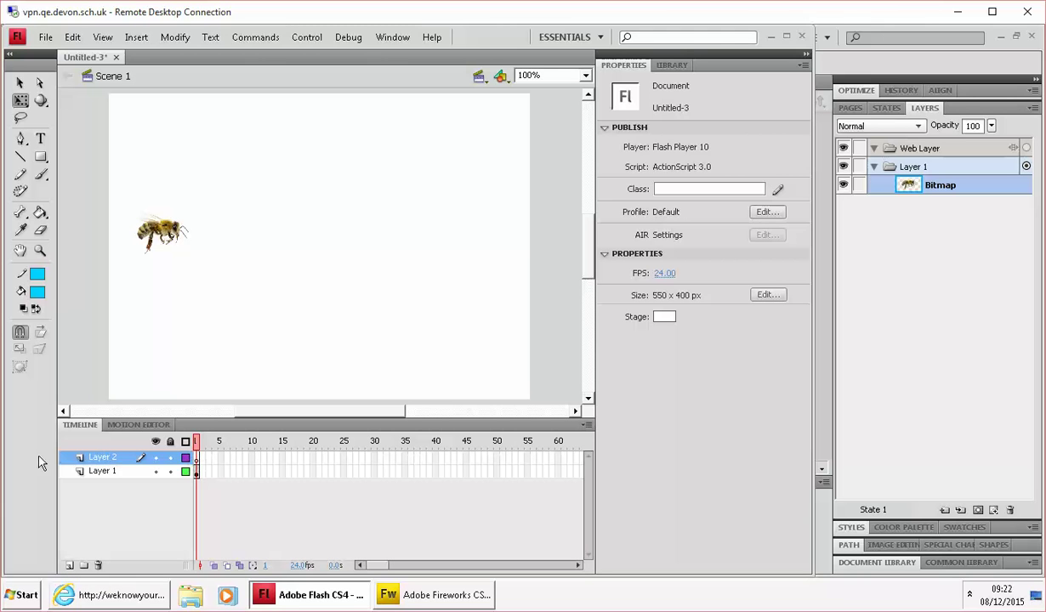
pyautogui.click(20, 178)
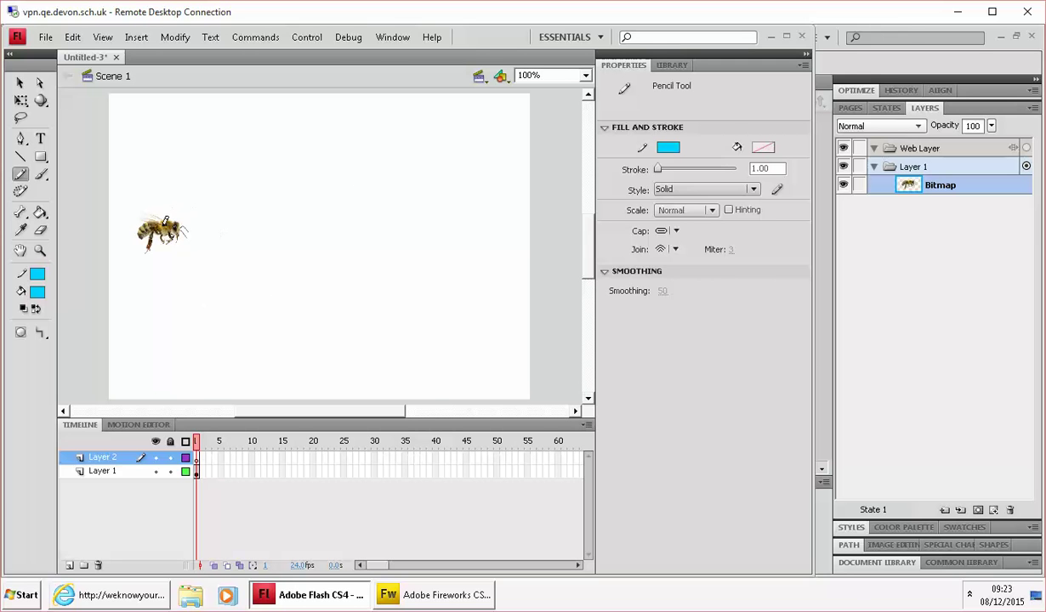
# Step: Draw a looping cyan pencil path across the stage, starting at the bee's head
pyautogui.moveTo(179, 220)
pyautogui.mouseDown()
pyautogui.moveTo(226, 155)
pyautogui.moveTo(283, 116)
pyautogui.moveTo(369, 108)
pyautogui.moveTo(416, 160)
pyautogui.moveTo(394, 254)
pyautogui.moveTo(393, 344)
pyautogui.moveTo(515, 276)
pyautogui.moveTo(413, 182)
pyautogui.moveTo(159, 339)
pyautogui.moveTo(284, 159)
pyautogui.moveTo(295, 316)
pyautogui.mouseUp()
pyautogui.moveTo(267, 274)
pyautogui.mouseDown()
pyautogui.moveTo(301, 131)
pyautogui.moveTo(421, 117)
pyautogui.moveTo(455, 167)
pyautogui.moveTo(460, 292)
pyautogui.moveTo(480, 345)
pyautogui.mouseUp()
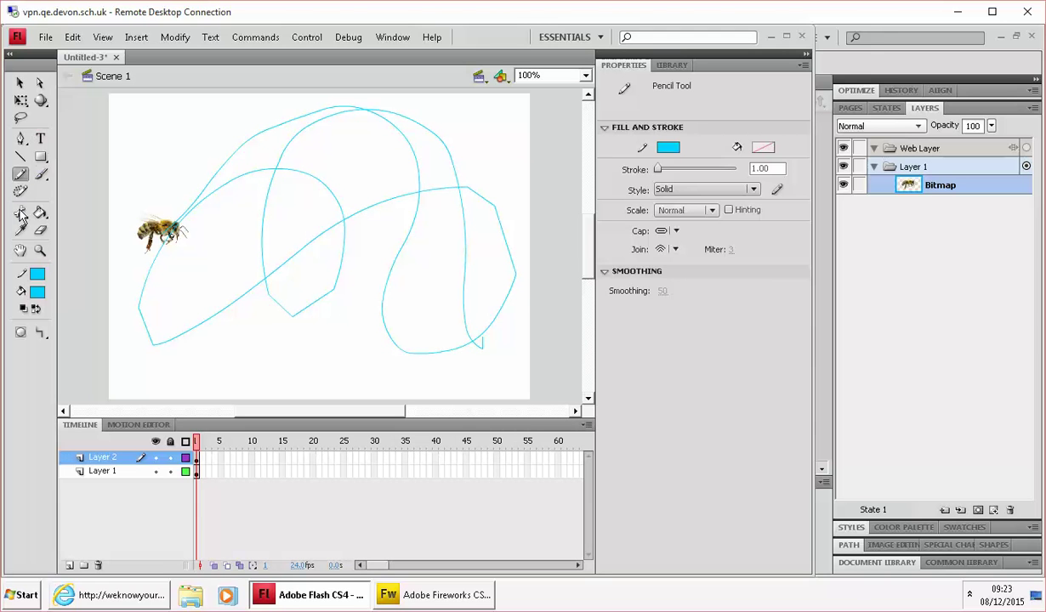
pyautogui.click(40, 230)
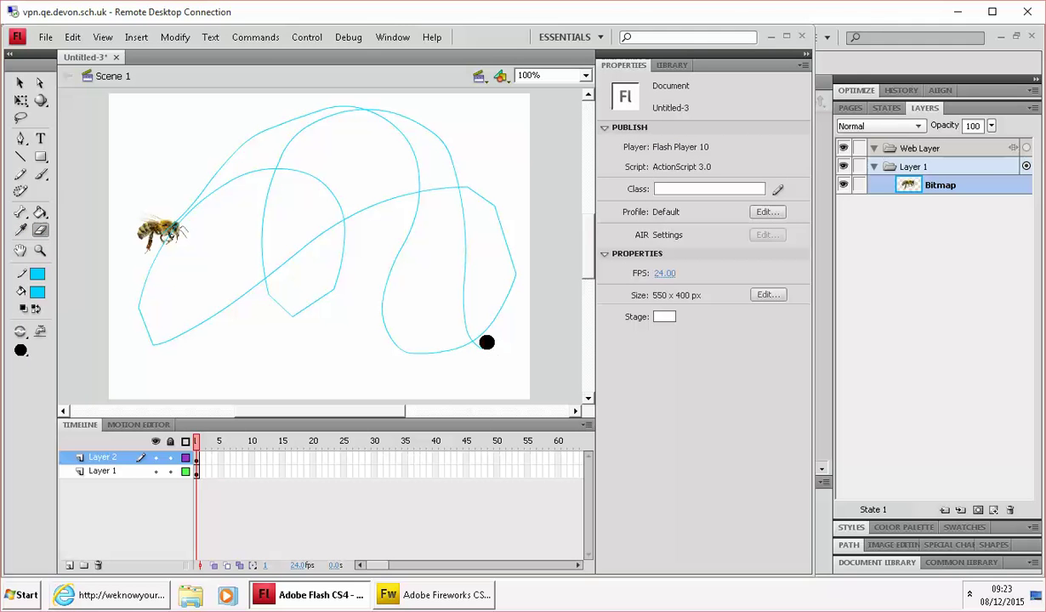
# Step: Drag the lower loop's anchor points leftward with the Subselection tool to reshape the curve
pyautogui.click(20, 82)
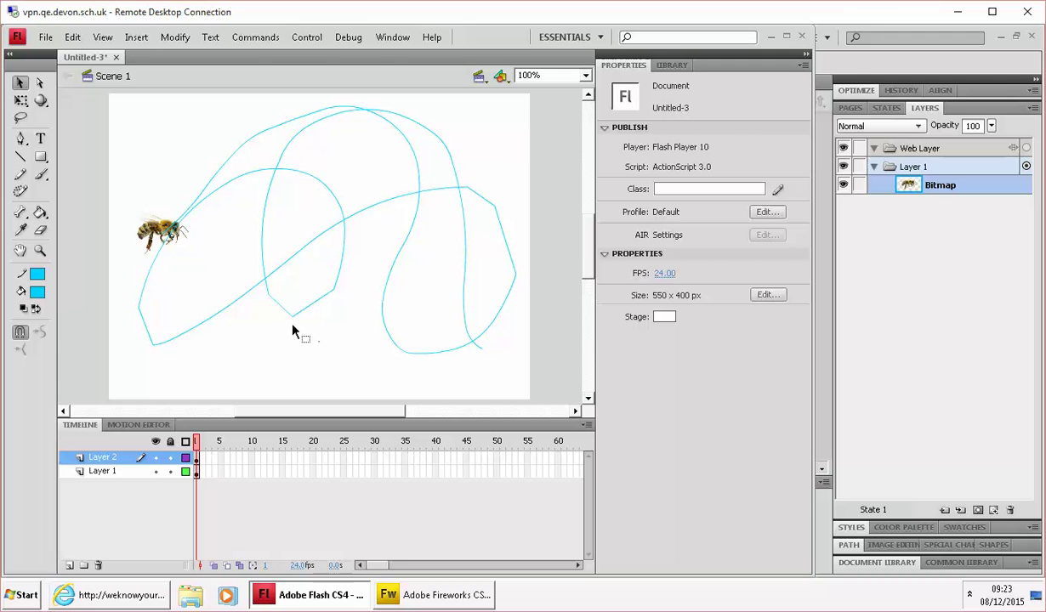
pyautogui.click(39, 83)
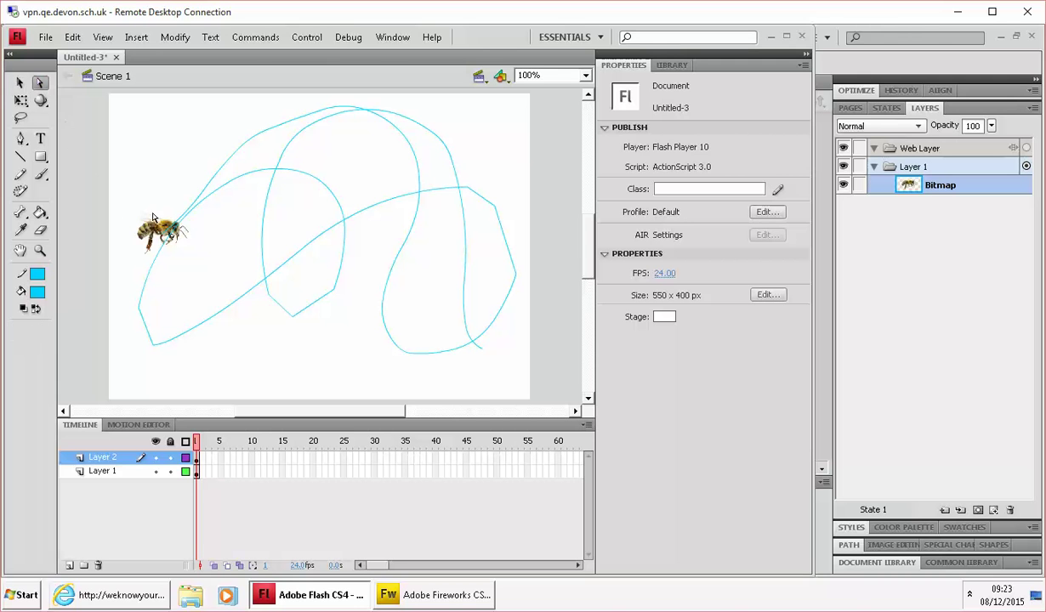
pyautogui.click(287, 318)
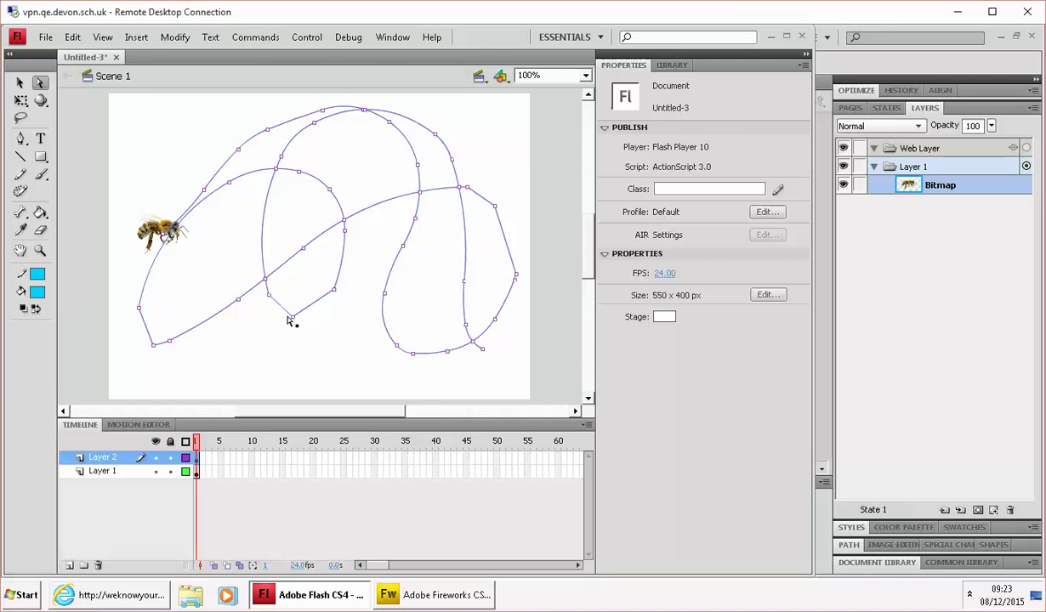
pyautogui.click(289, 322)
pyautogui.click(291, 319)
pyautogui.moveTo(291, 321)
pyautogui.mouseDown()
pyautogui.moveTo(285, 302)
pyautogui.moveTo(295, 317)
pyautogui.mouseUp()
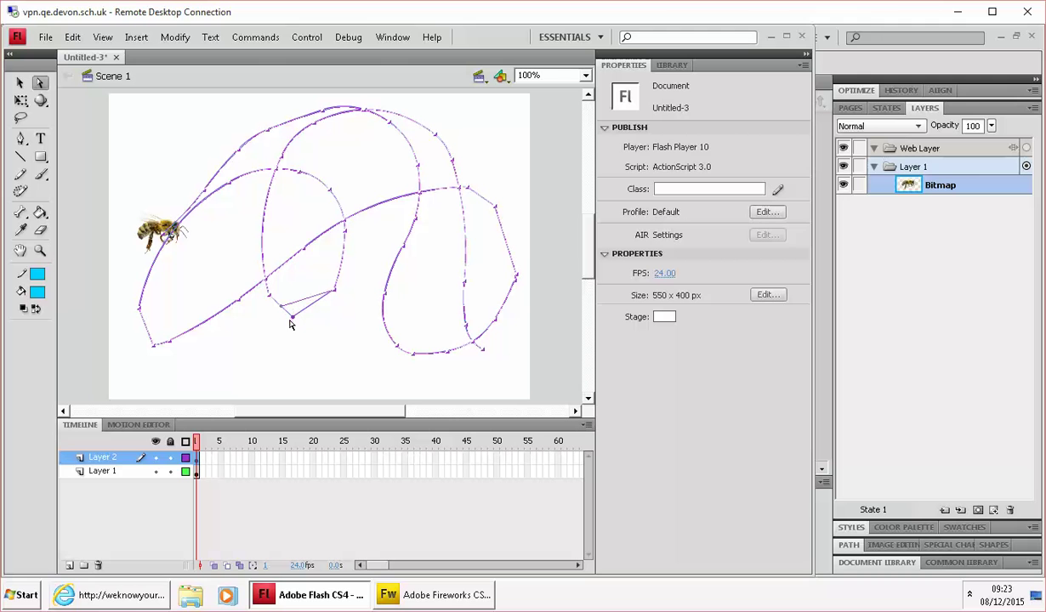
pyautogui.moveTo(312, 323); pyautogui.dragTo(263, 312)
pyautogui.click(273, 322)
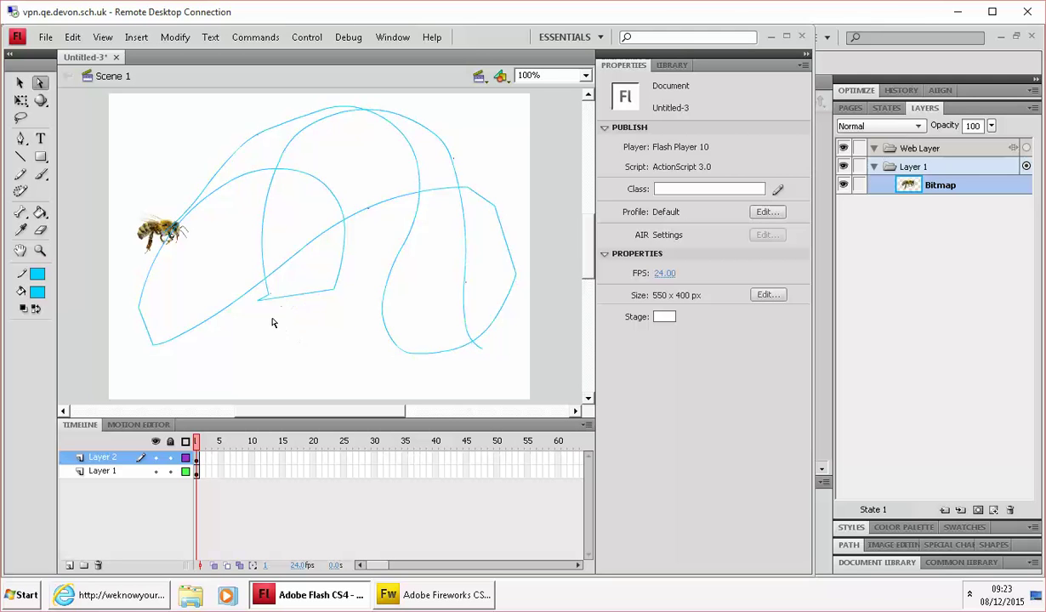
# Step: Delete the stray anchor point and short tail at the path's dip
pyautogui.click(262, 303)
pyautogui.press('Delete')
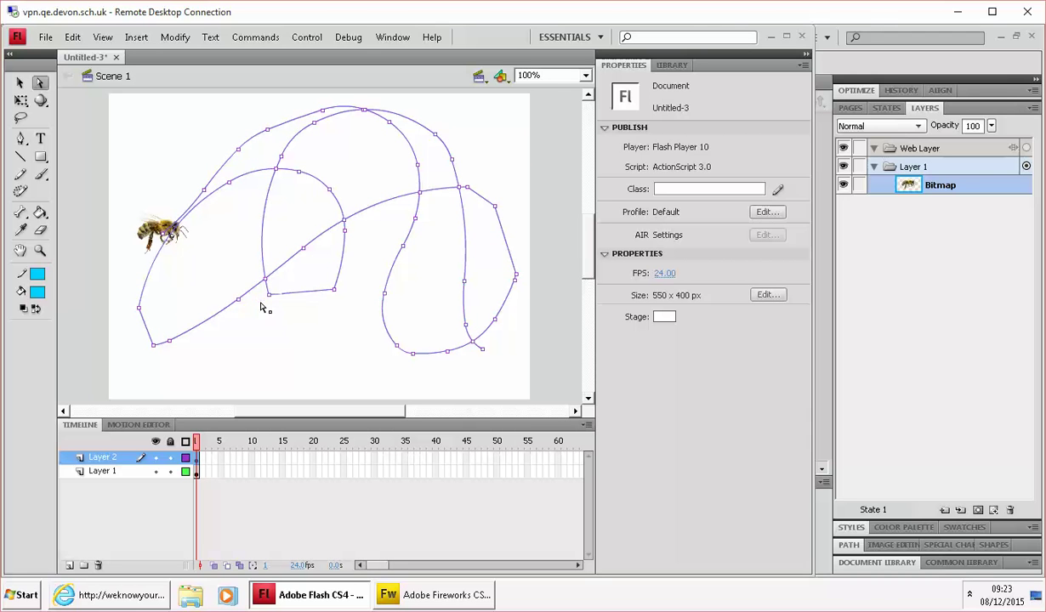
pyautogui.press('Delete')
# Step: Select all the cyan path strokes on Layer 2 and cut them with Edit > Cut
pyautogui.click(19, 83)
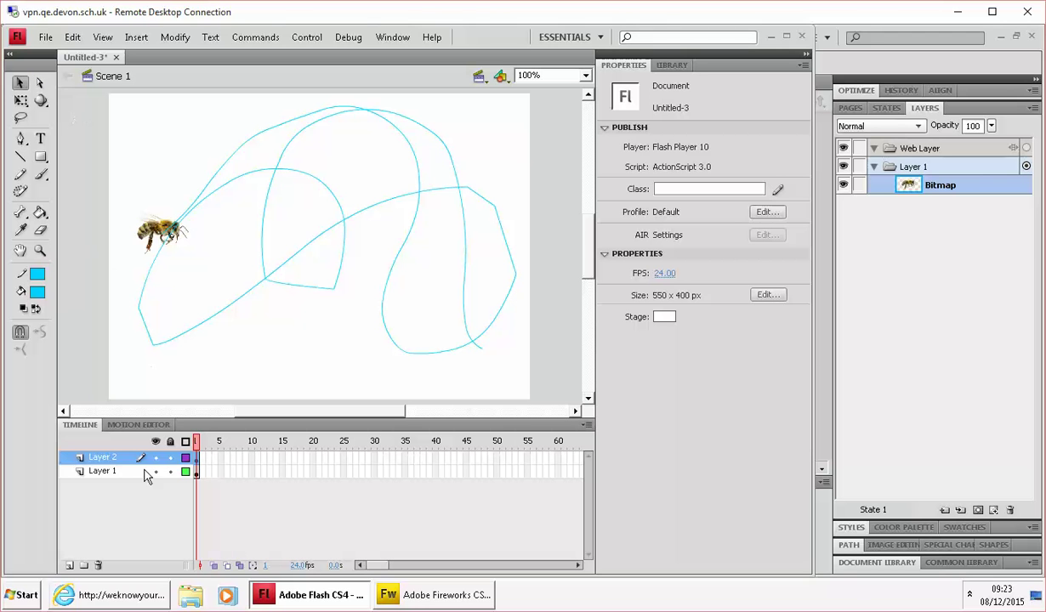
pyautogui.click(105, 458)
pyautogui.click(103, 470)
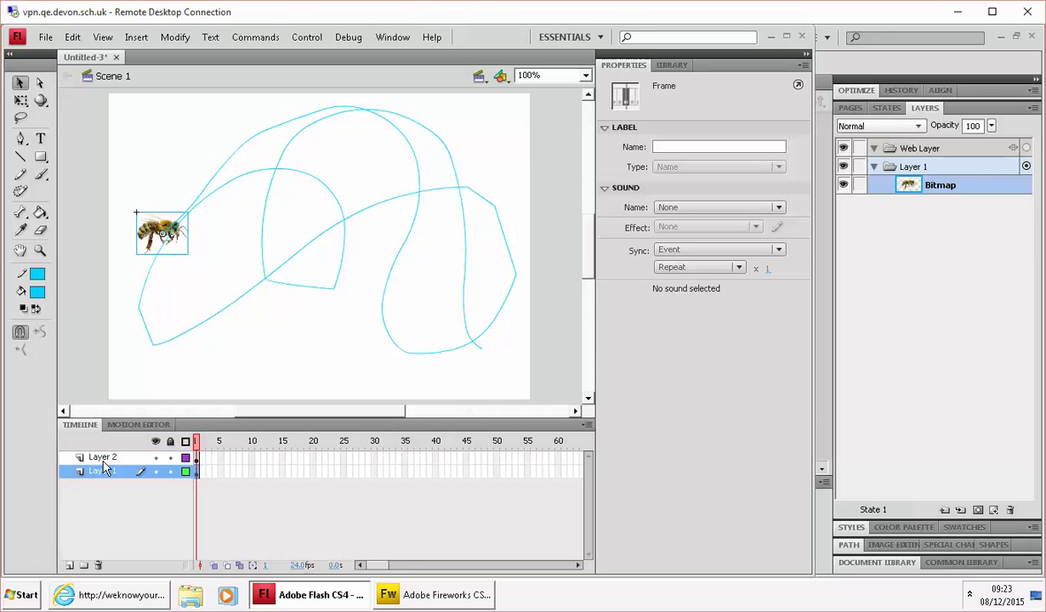
pyautogui.click(103, 459)
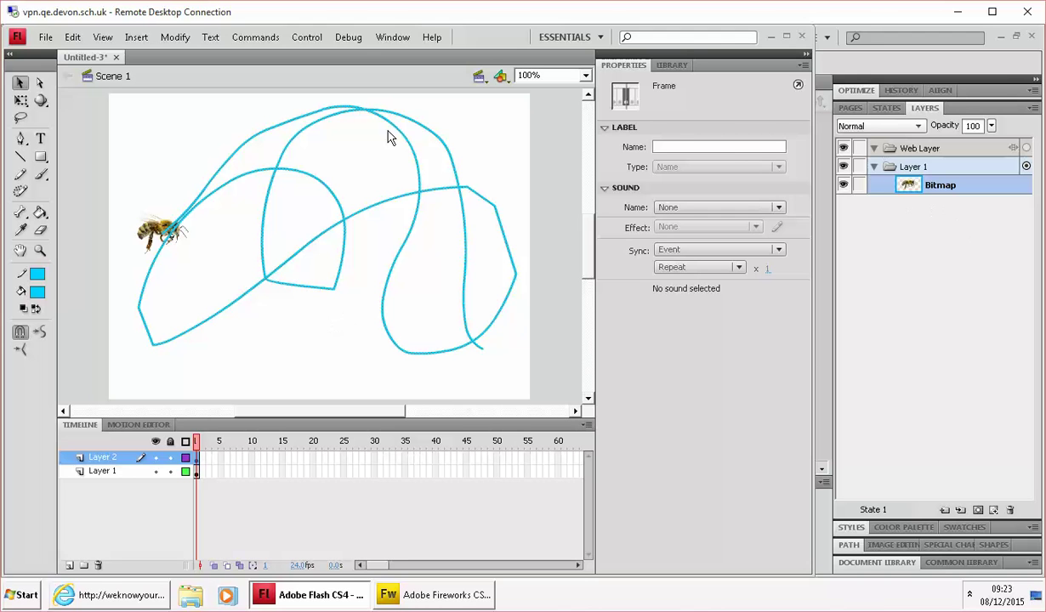
pyautogui.click(78, 40)
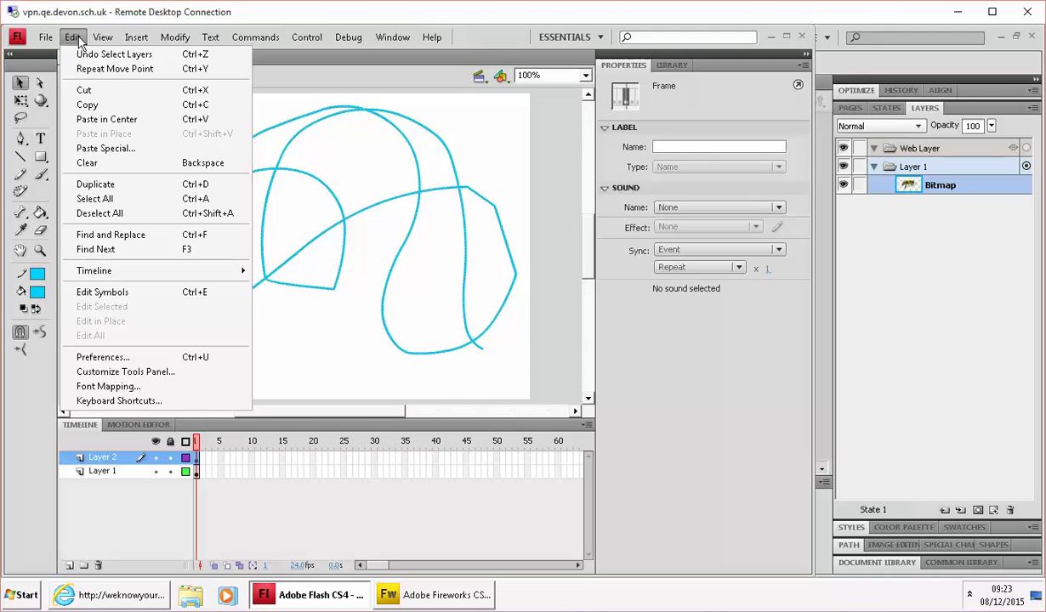
pyautogui.click(141, 92)
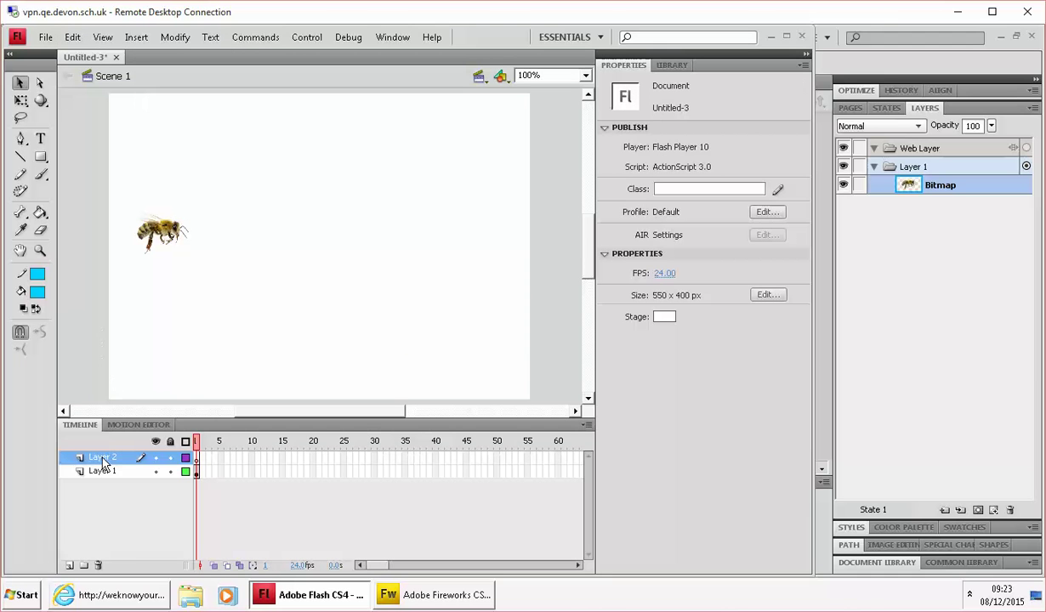
# Step: Create a motion tween on Layer 1's first frame for the bee
pyautogui.click(197, 472)
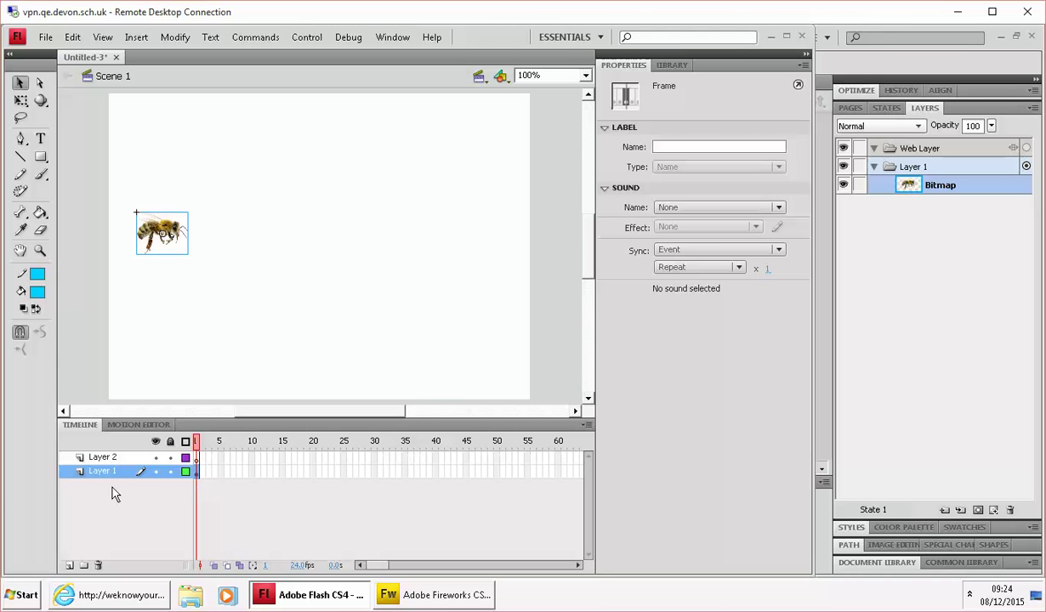
pyautogui.rightClick(198, 479)
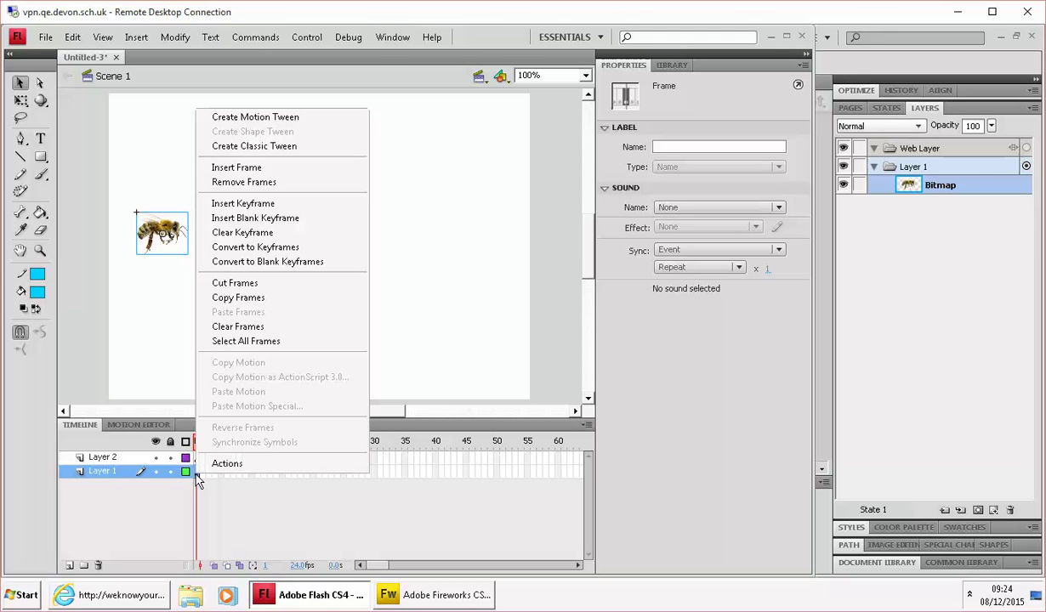
pyautogui.click(314, 117)
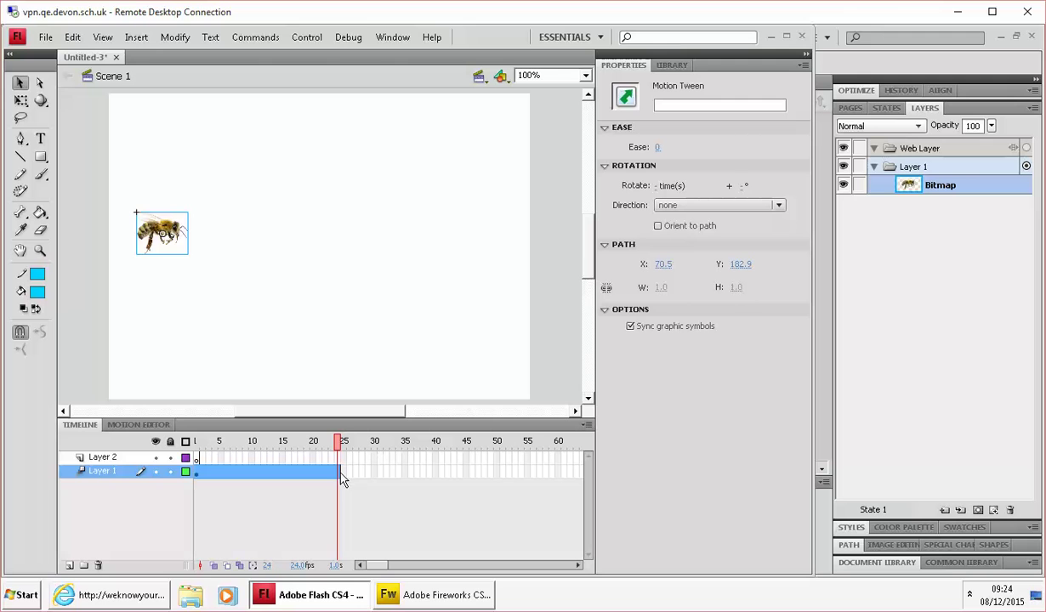
# Step: Stretch the bee's tween span out to frame 91
pyautogui.moveTo(340, 472); pyautogui.dragTo(565, 471)
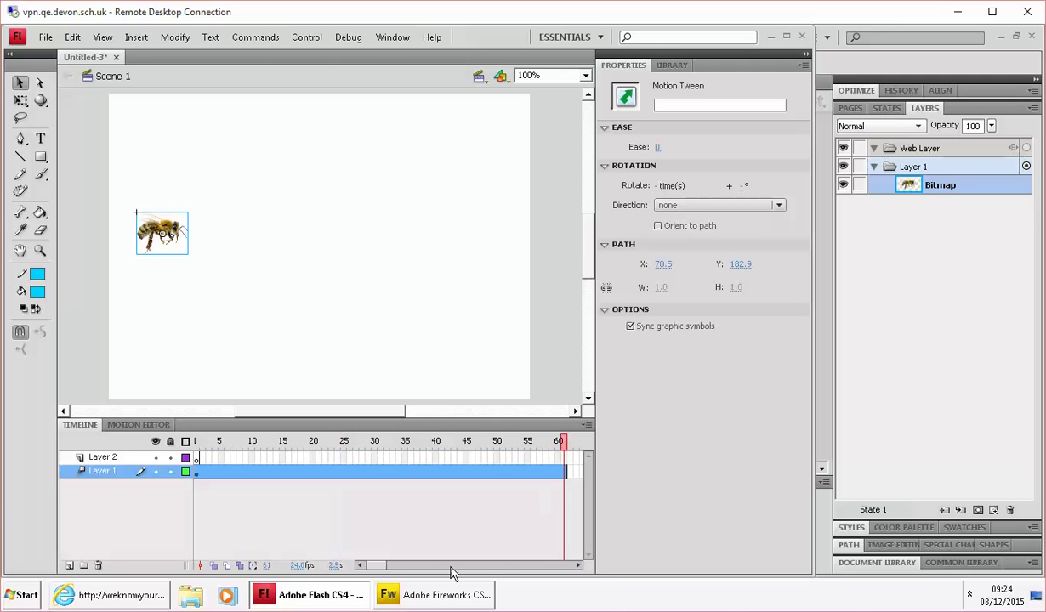
pyautogui.click(579, 565)
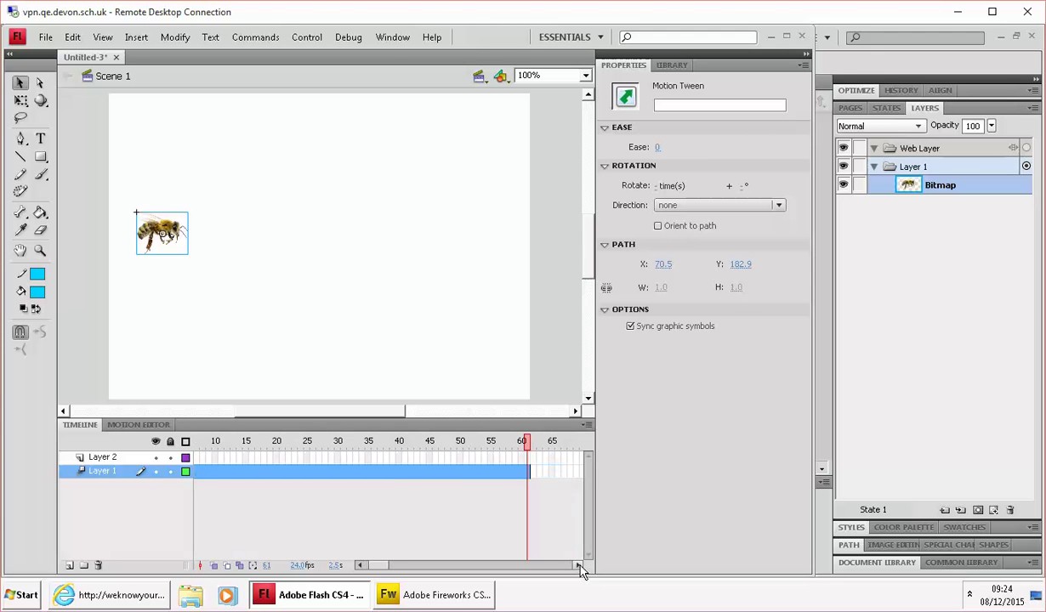
pyautogui.click(578, 566)
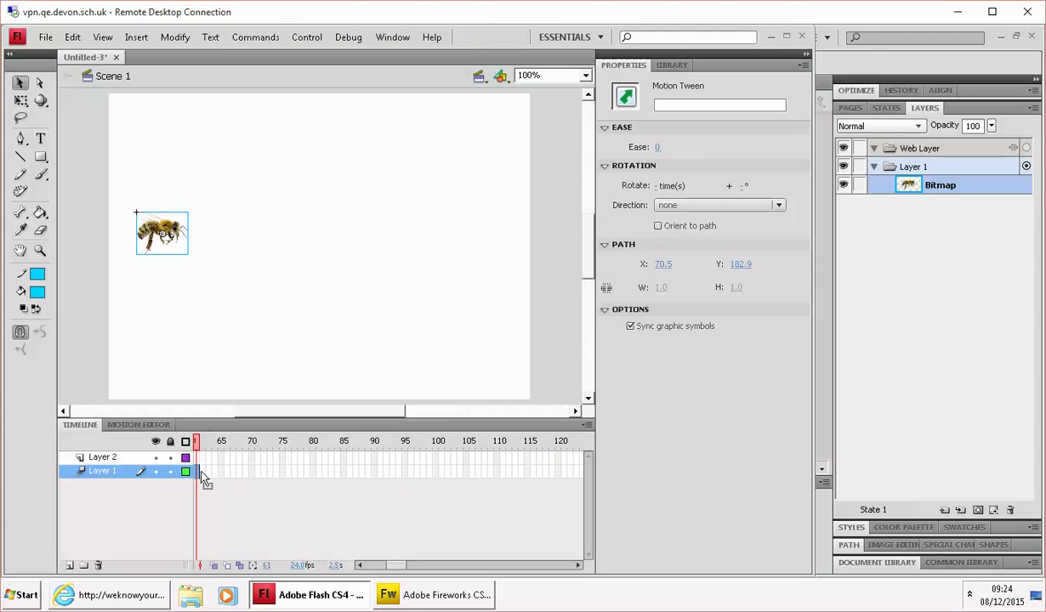
pyautogui.moveTo(200, 477); pyautogui.dragTo(319, 551)
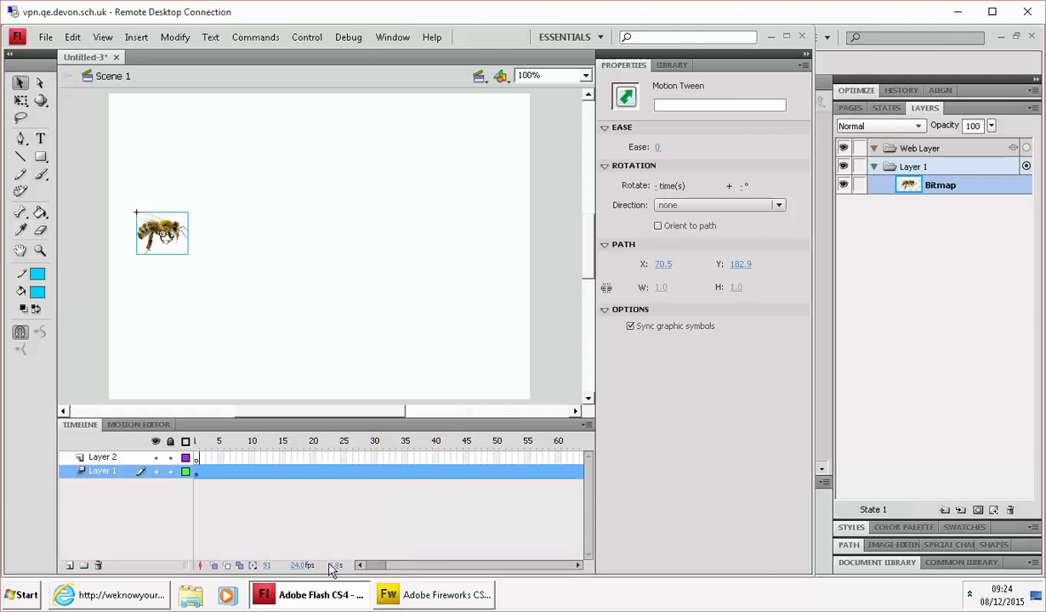
# Step: Paste the loop in place at frame 23 as the motion path, then preview the flight
pyautogui.click(330, 484)
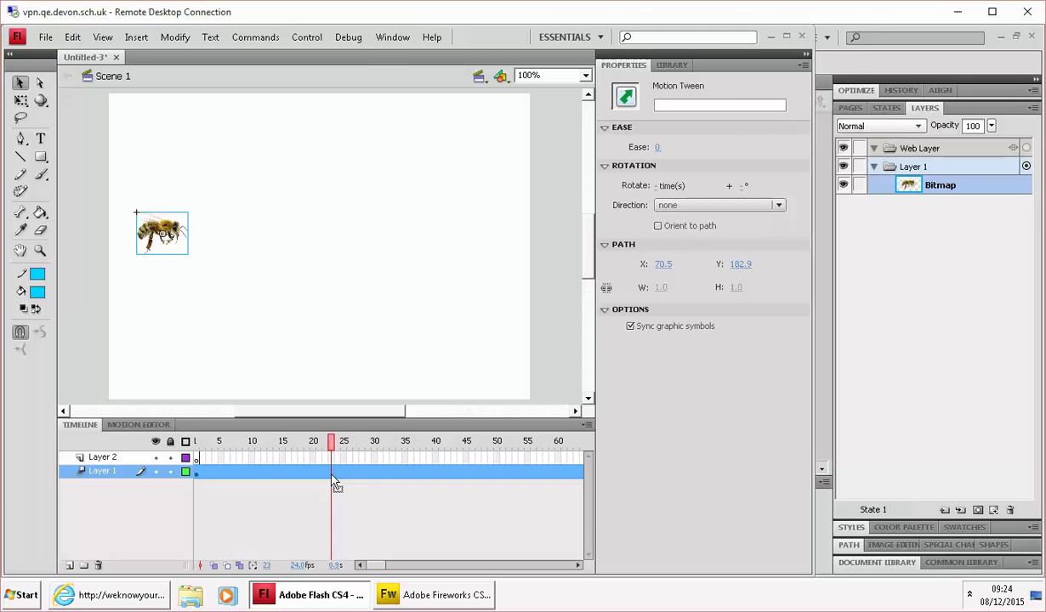
pyautogui.click(72, 37)
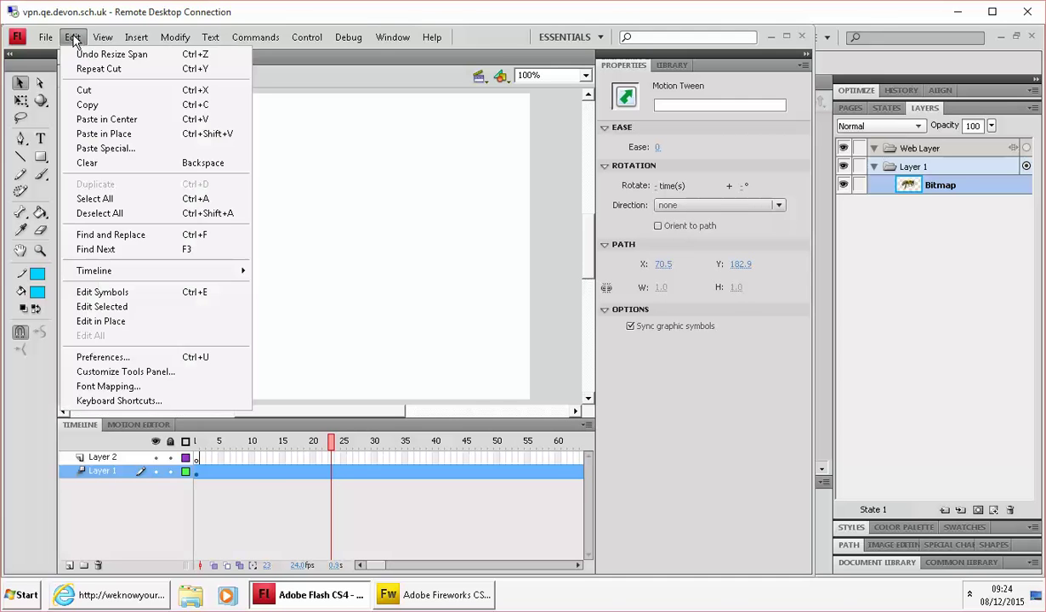
pyautogui.click(104, 134)
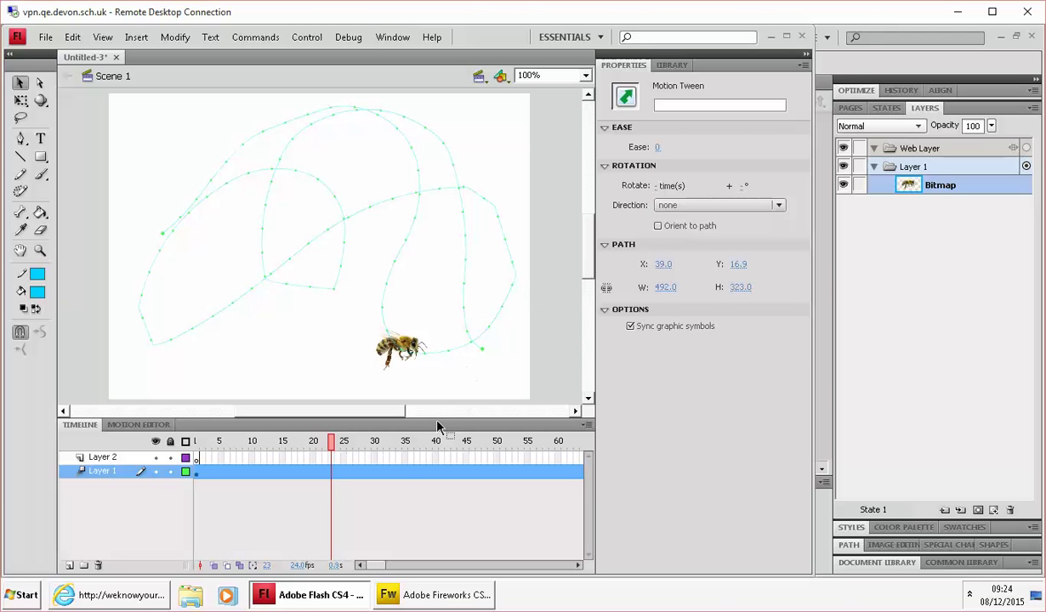
pyautogui.moveTo(317, 440); pyautogui.dragTo(401, 440)
pyautogui.press('Return')
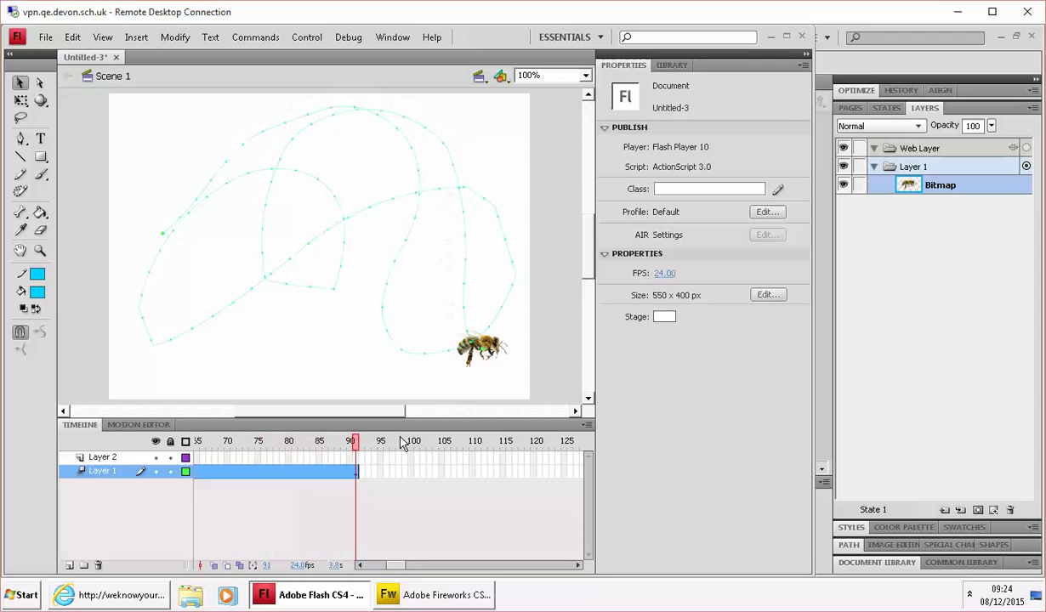
# Step: Give the bee's tween 3 clockwise rotations and play the animation twice to preview the spins
pyautogui.click(222, 472)
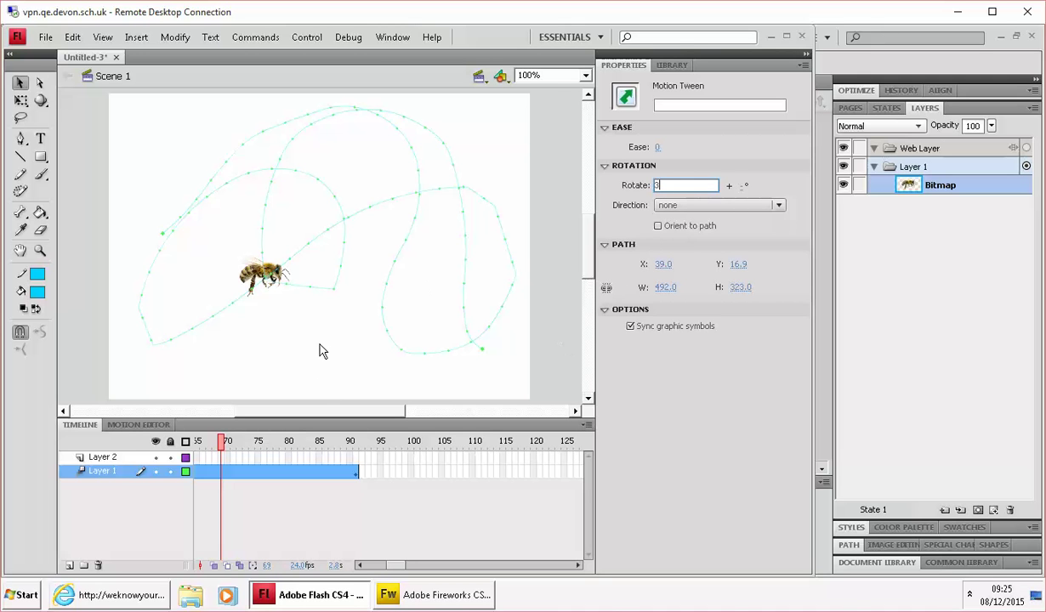
pyautogui.press('Return')
pyautogui.press('Return')
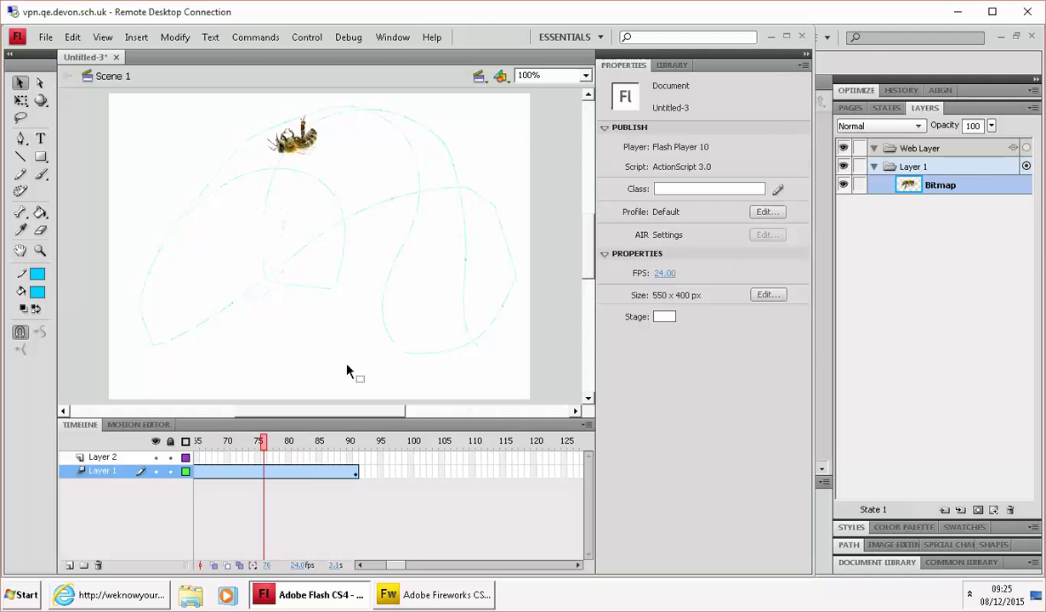
pyautogui.press('Return')
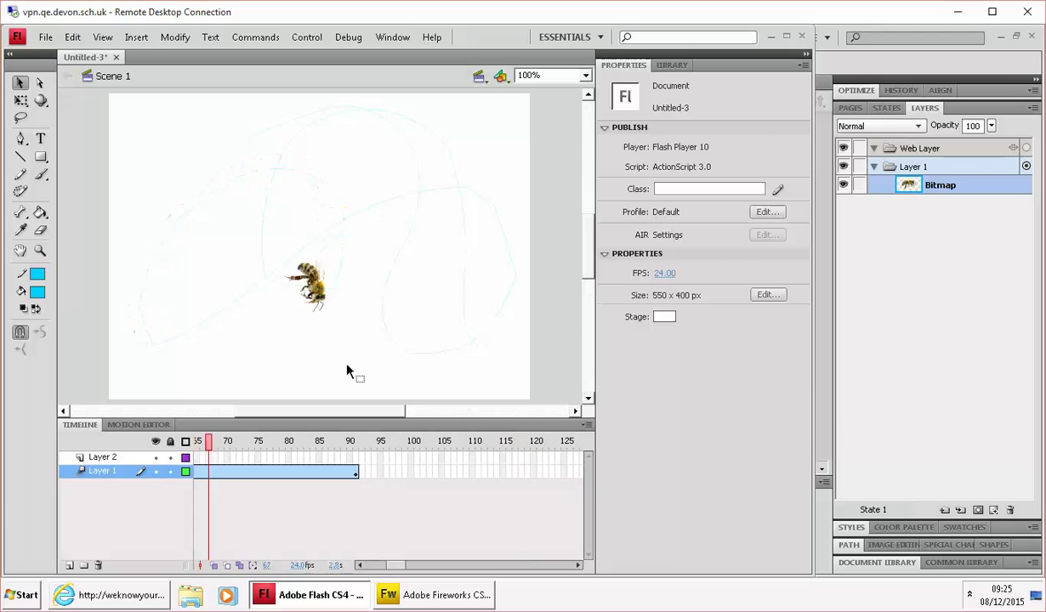
pyautogui.press('Return')
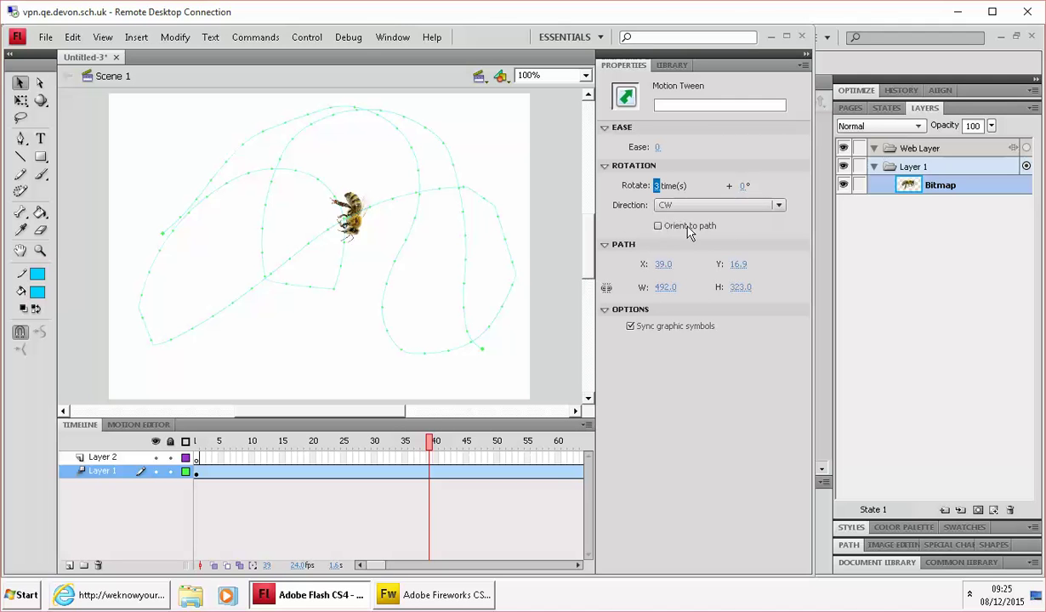
# Step: Enable Orient to path on the bee's tween and scrub the timeline to check its heading
pyautogui.click(658, 227)
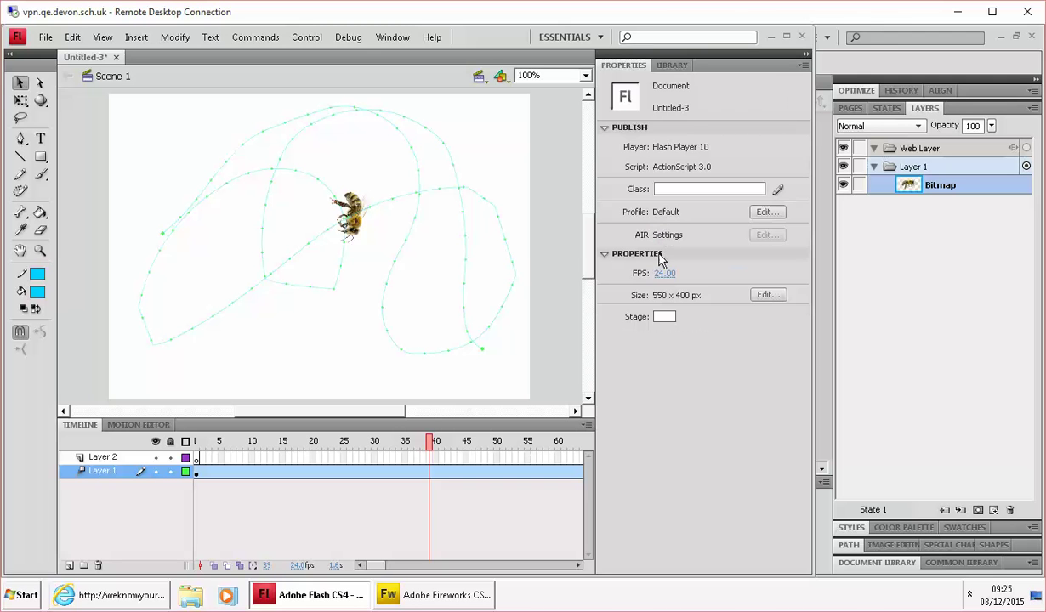
pyautogui.click(375, 473)
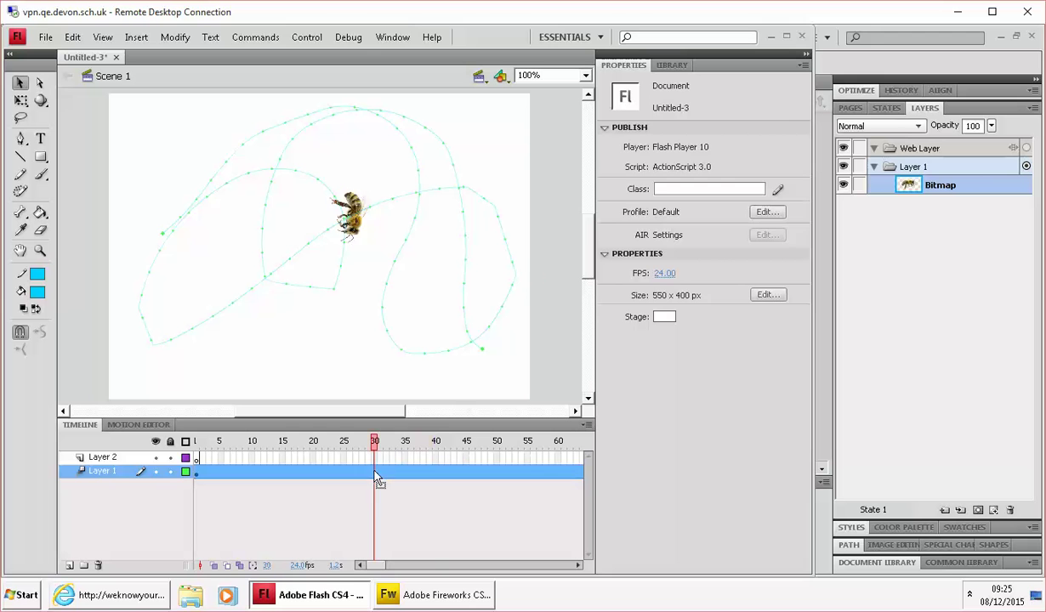
pyautogui.click(657, 226)
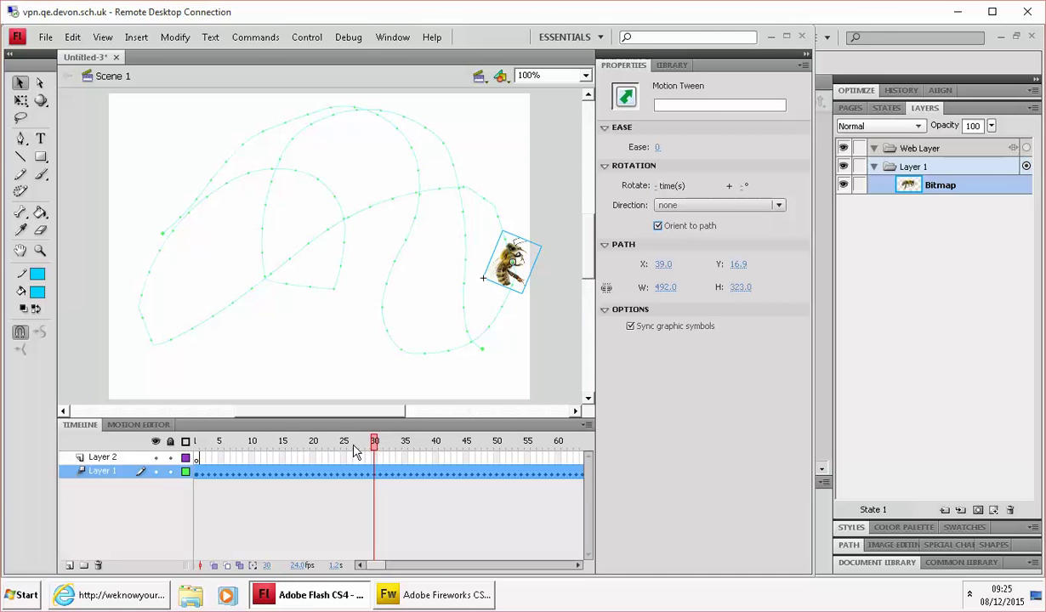
pyautogui.moveTo(355, 452); pyautogui.dragTo(170, 452)
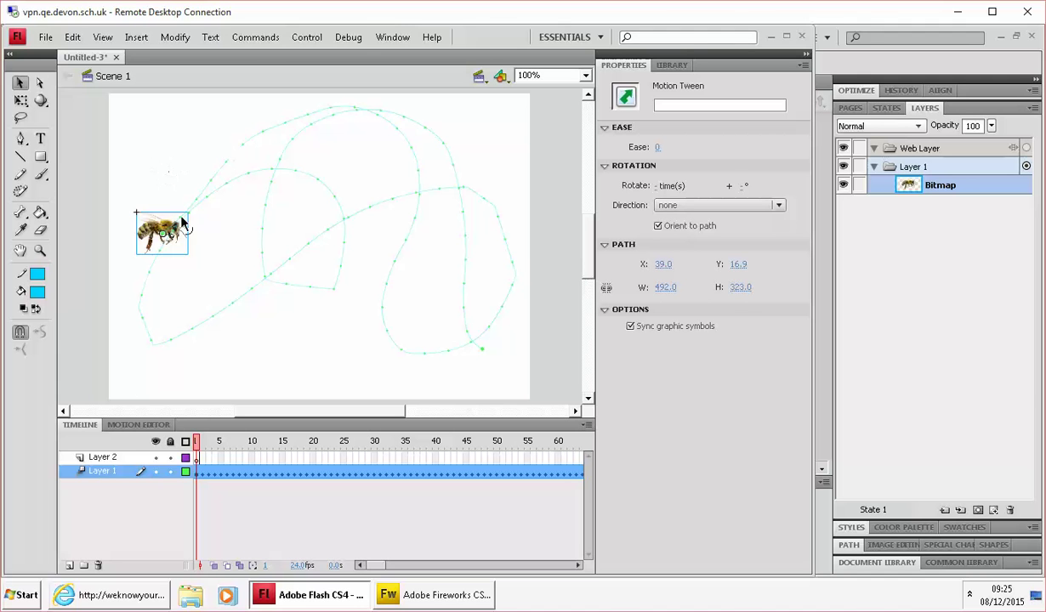
# Step: Rotate the bee about 45° with Free Transform, replay the animation, then test the movie
pyautogui.click(22, 101)
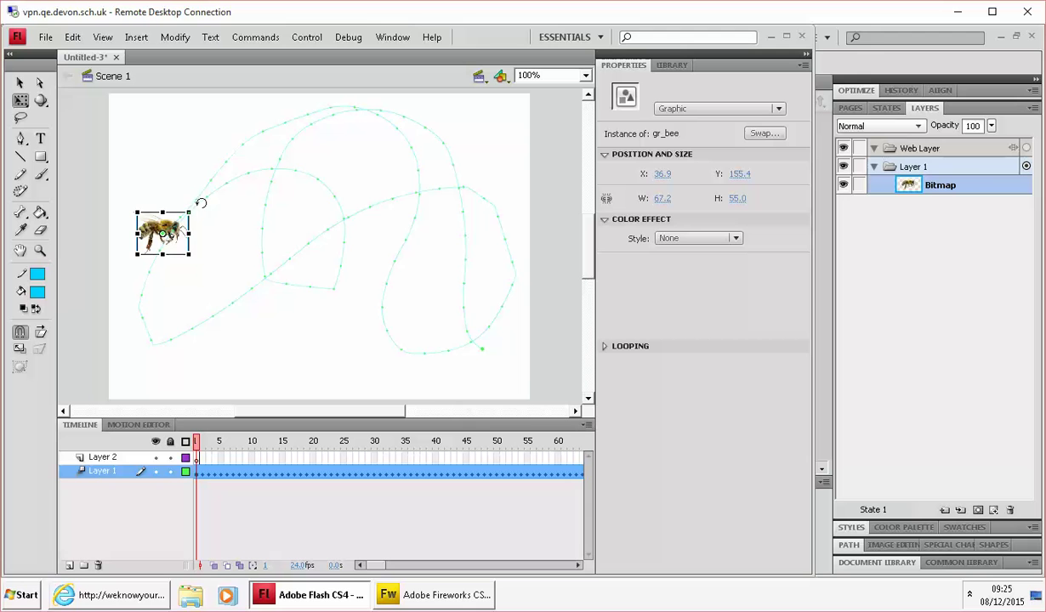
pyautogui.moveTo(200, 204); pyautogui.dragTo(174, 178)
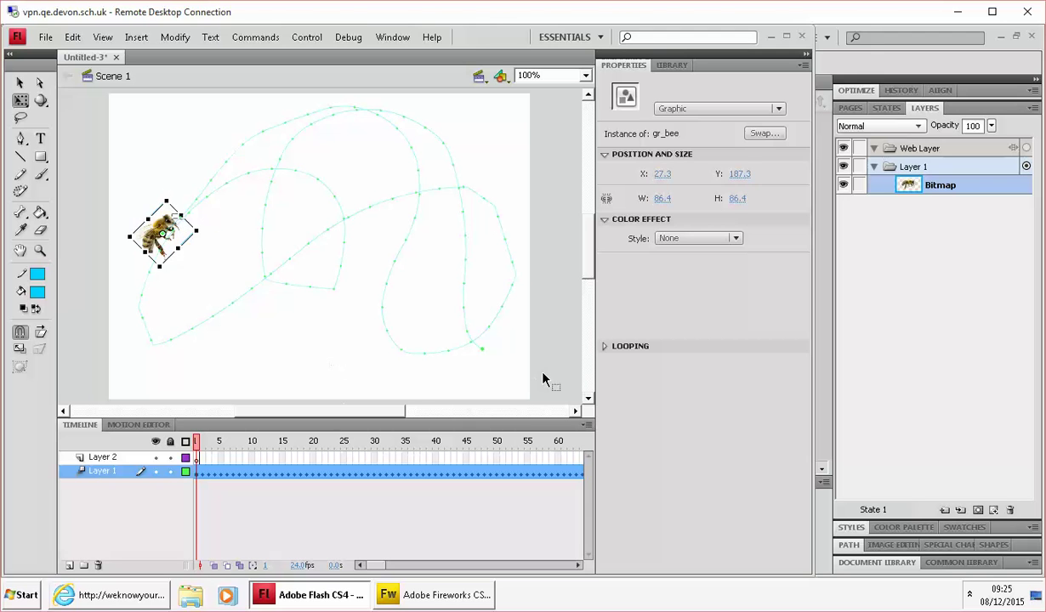
pyautogui.press('Return')
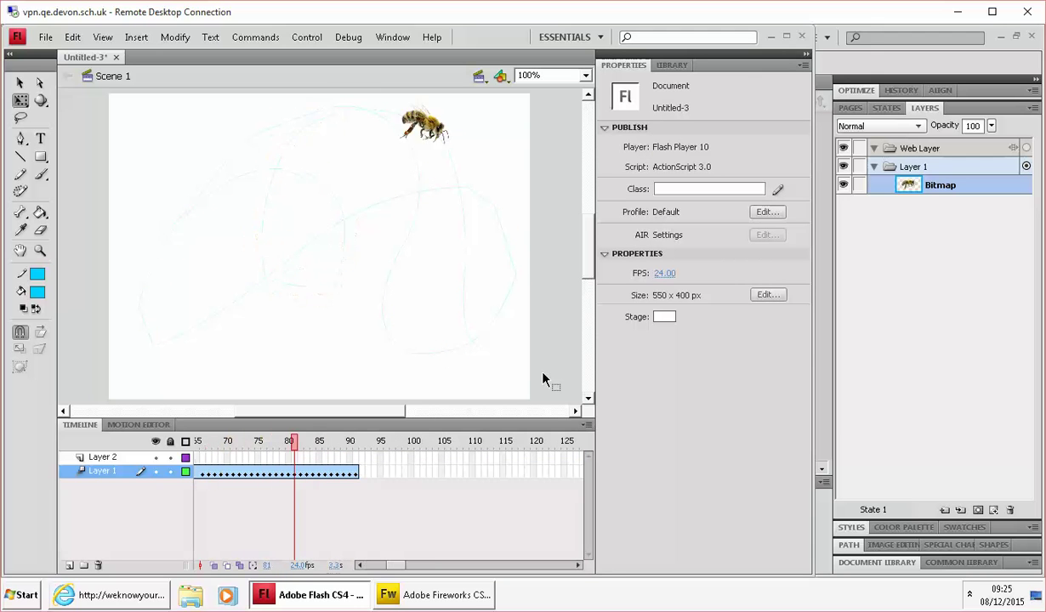
pyautogui.press('Return')
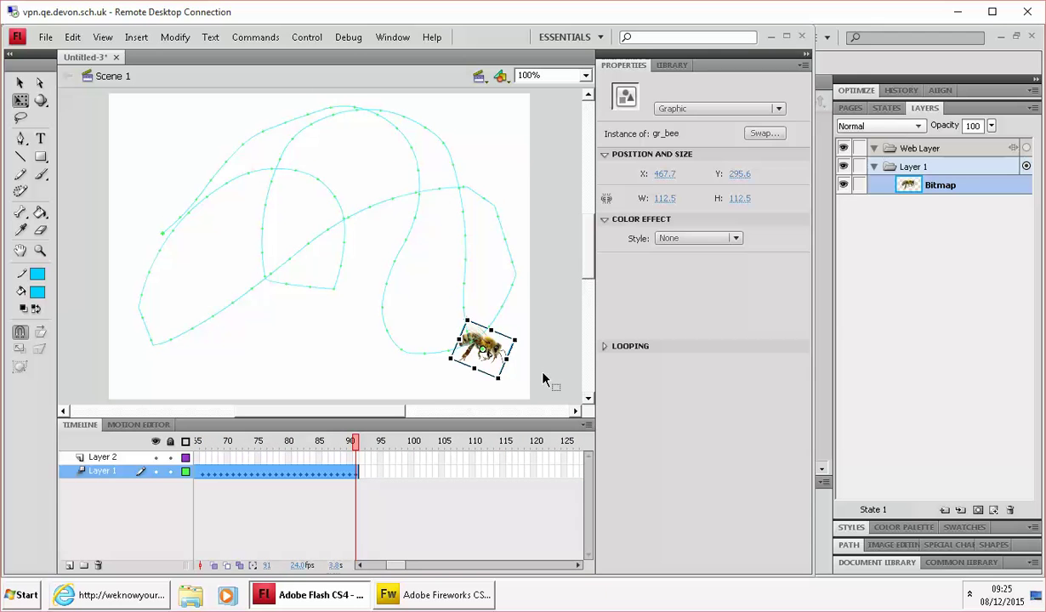
pyautogui.hotkey('ctrl', 'Return')
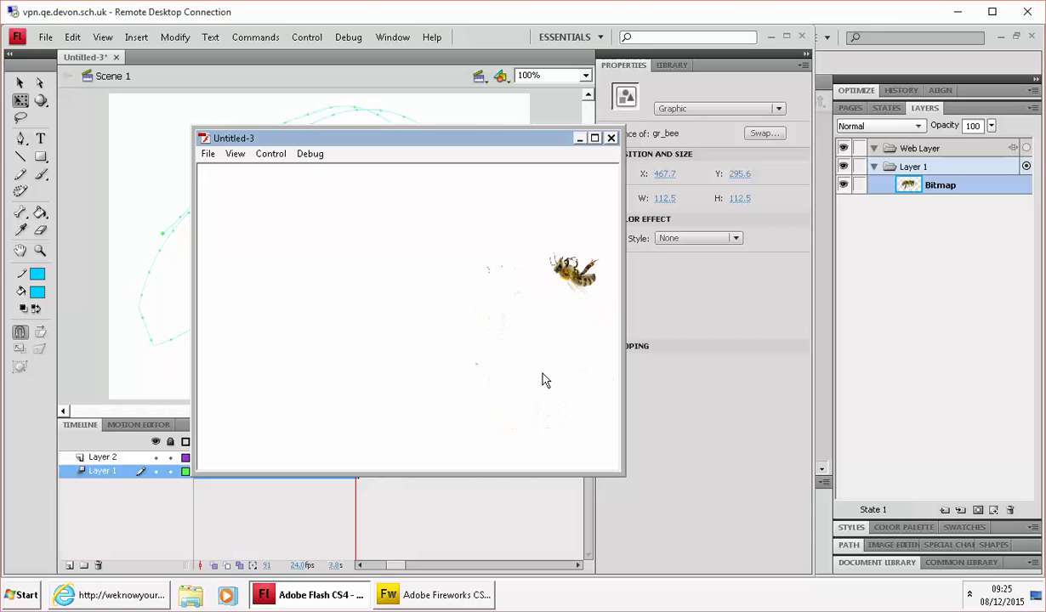